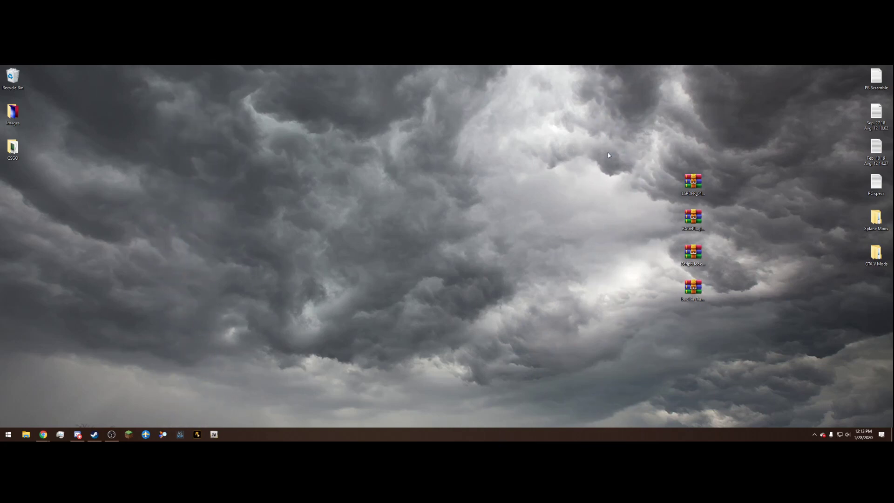
Stack the LSPDFR, RAGE Plugin Hook, Script Hook V and trainer archives in a top-centre column
{"action": "left_click_drag", "start_coordinate": [699, 188], "coordinate": [518, 111]}
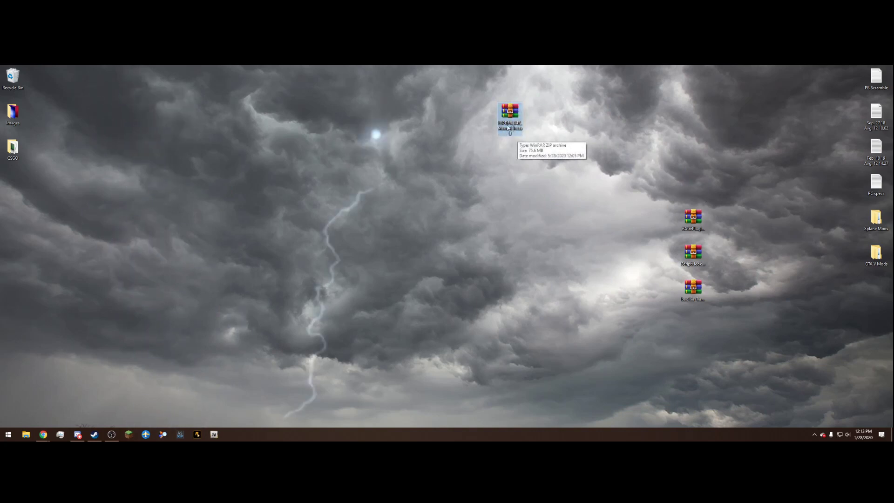
{"action": "left_click_drag", "start_coordinate": [693, 217], "coordinate": [503, 143]}
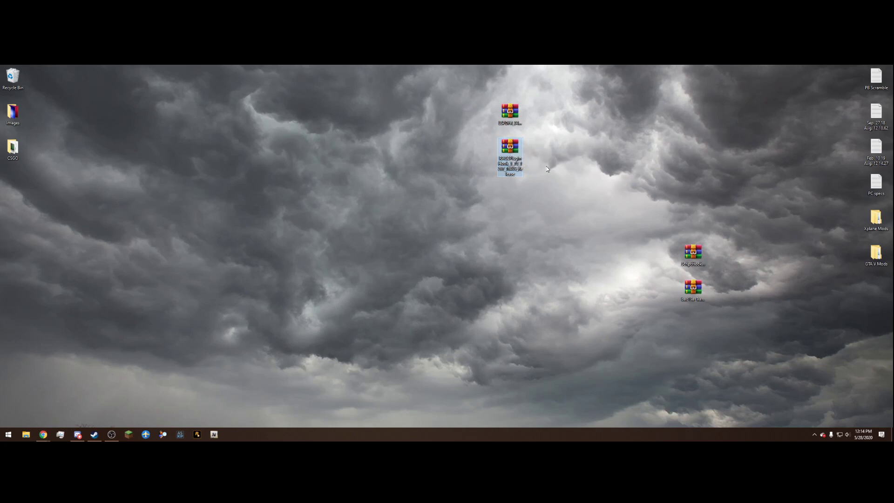
{"action": "left_click_drag", "start_coordinate": [693, 253], "coordinate": [504, 190]}
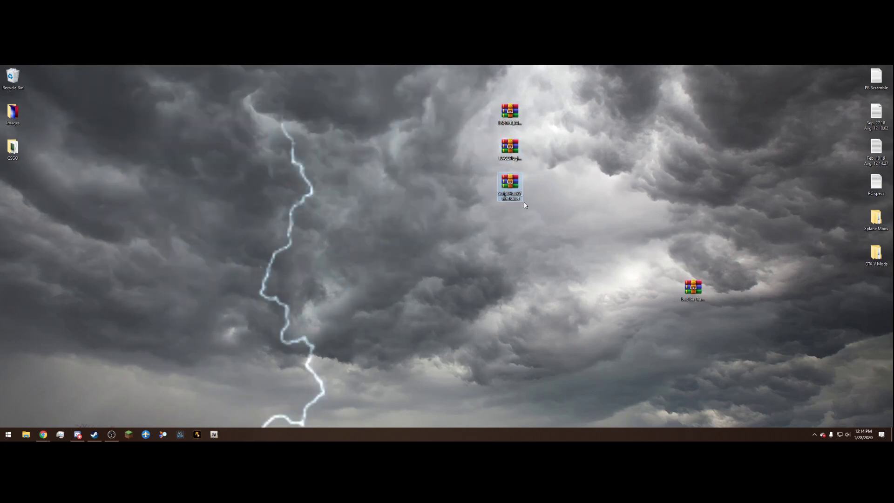
{"action": "left_click_drag", "start_coordinate": [693, 287], "coordinate": [517, 259]}
Settle the trainer archive below Script Hook V and bring up the LSPDFR page in the browser
{"action": "left_click_drag", "start_coordinate": [468, 225], "coordinate": [572, 312]}
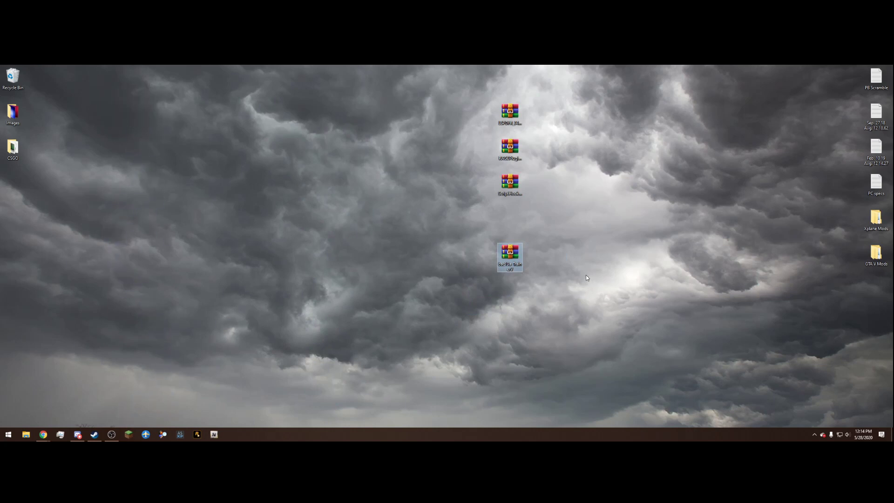
{"action": "left_click_drag", "start_coordinate": [507, 257], "coordinate": [516, 224]}
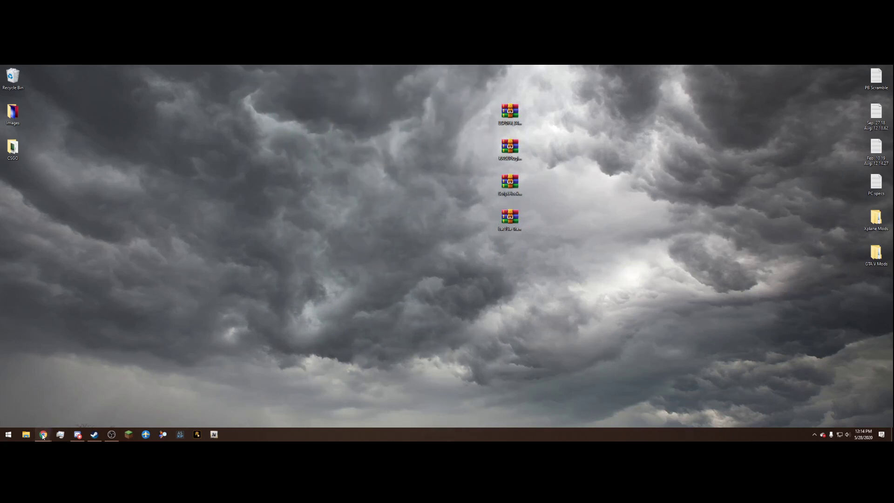
{"action": "mouse_move", "coordinate": [43, 434]}
{"action": "left_click", "coordinate": [104, 410]}
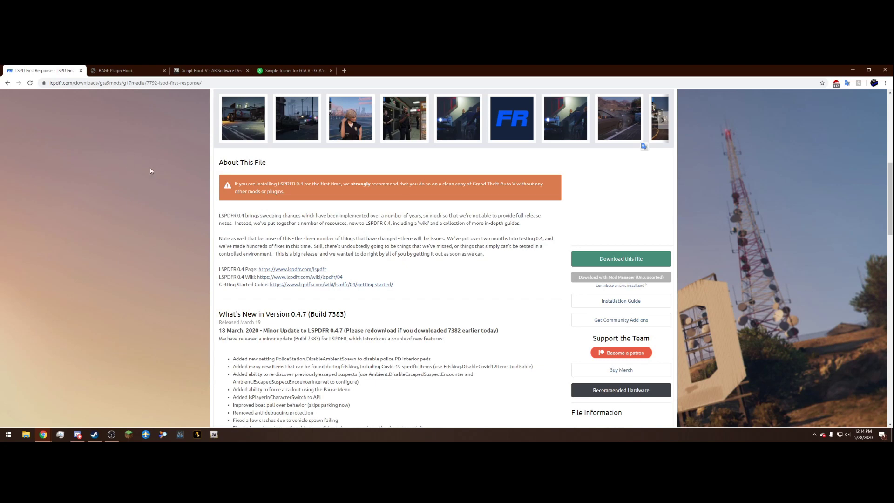
From the LSPD First Response 0.4.7 file list, download LSPDFR_047_Manual_Install.zip rather than the setup installer
{"action": "scroll", "coordinate": [192, 214], "scroll_direction": "up", "scroll_amount": 5}
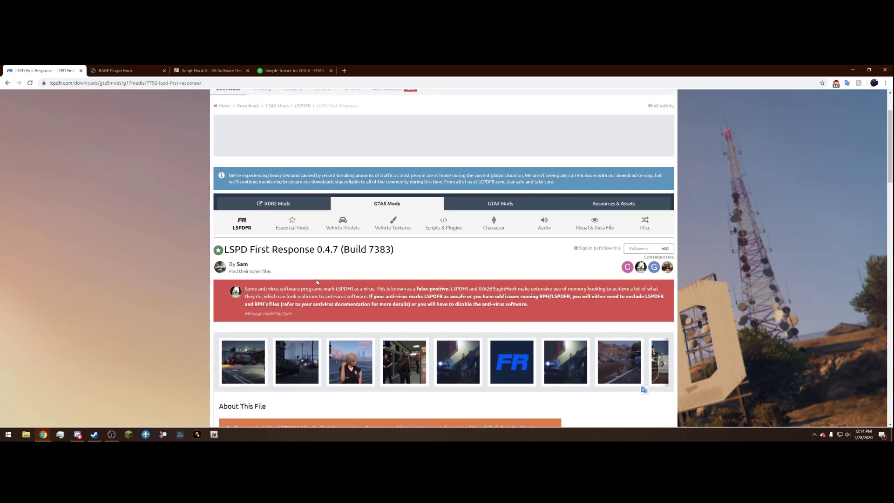
{"action": "scroll", "coordinate": [410, 287], "scroll_direction": "down", "scroll_amount": 4}
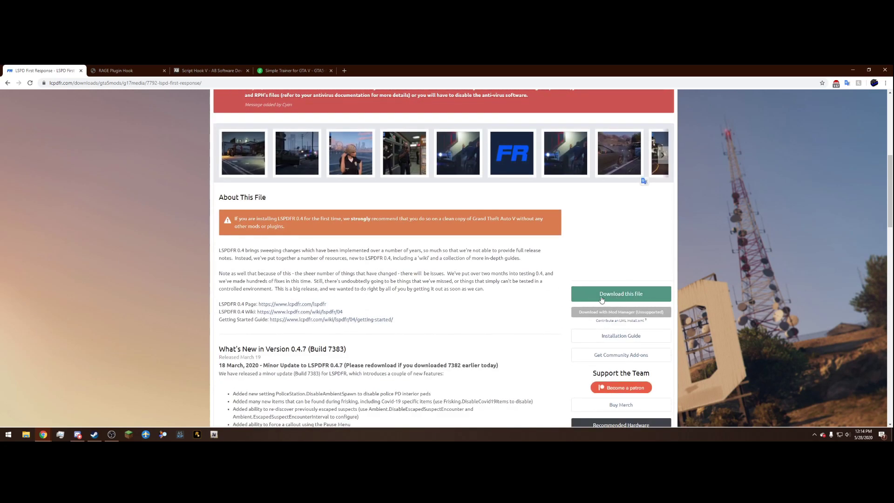
{"action": "left_click", "coordinate": [629, 294]}
{"action": "left_click", "coordinate": [347, 175]}
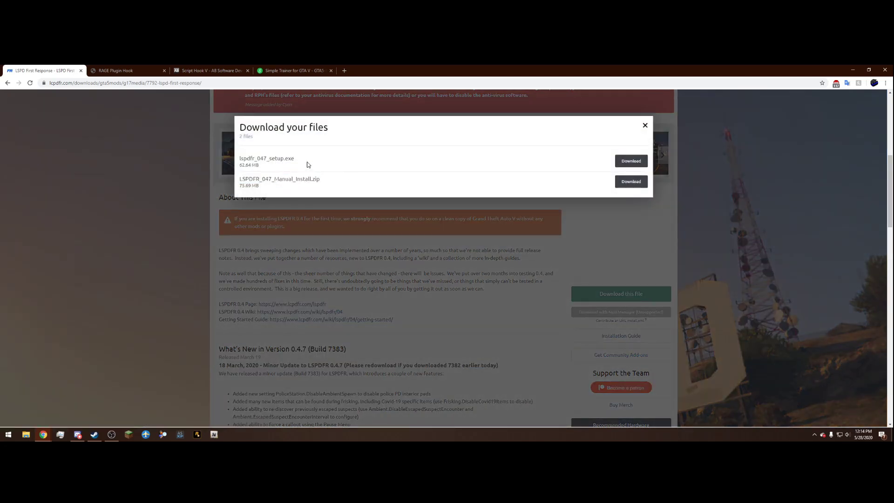
{"action": "left_click_drag", "start_coordinate": [298, 162], "coordinate": [236, 159]}
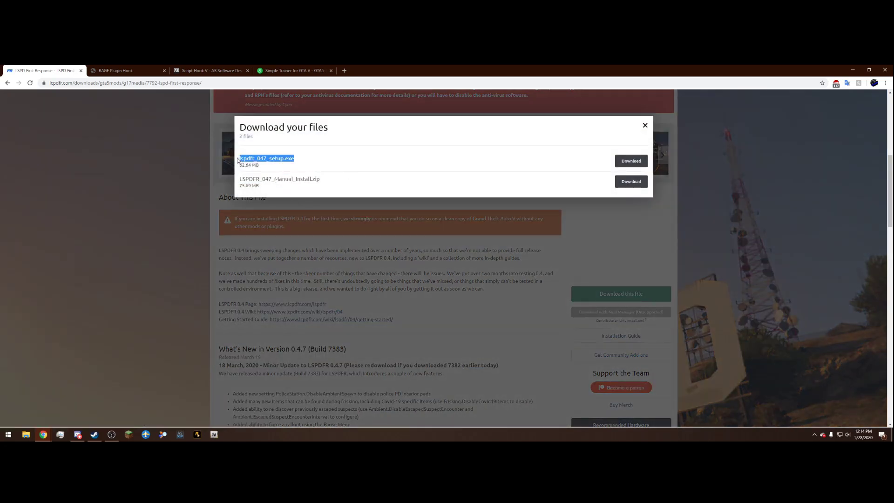
{"action": "left_click", "coordinate": [345, 163]}
{"action": "left_click_drag", "start_coordinate": [328, 183], "coordinate": [239, 182]}
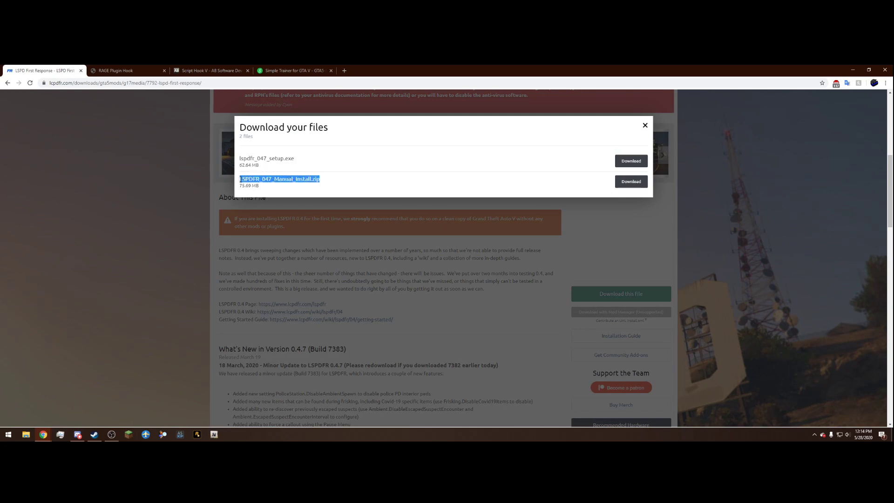
{"action": "left_click", "coordinate": [371, 181]}
{"action": "left_click", "coordinate": [631, 182]}
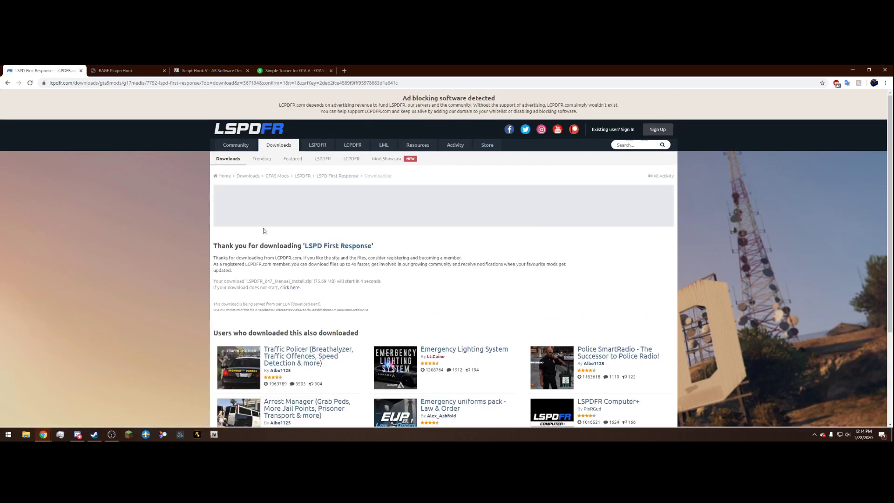
{"action": "left_click", "coordinate": [137, 68]}
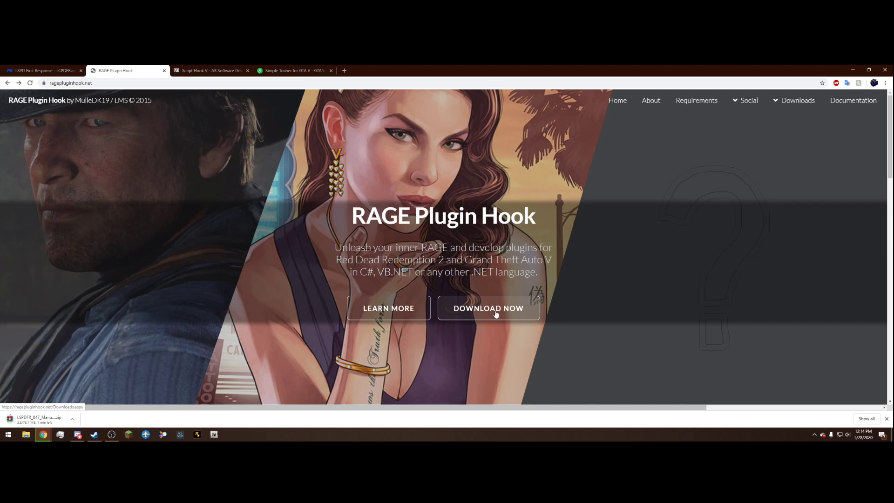
Show RAGE Plugin Hook's Grand Theft Auto V (Legacy) downloads and check release 1.78.1267.16039
{"action": "left_click", "coordinate": [496, 315]}
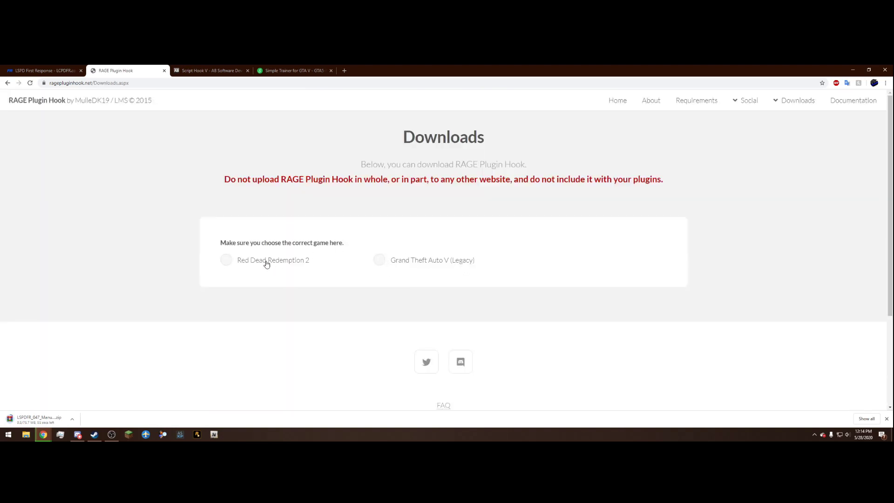
{"action": "left_click", "coordinate": [411, 263]}
{"action": "scroll", "coordinate": [369, 259], "scroll_direction": "down", "scroll_amount": 4}
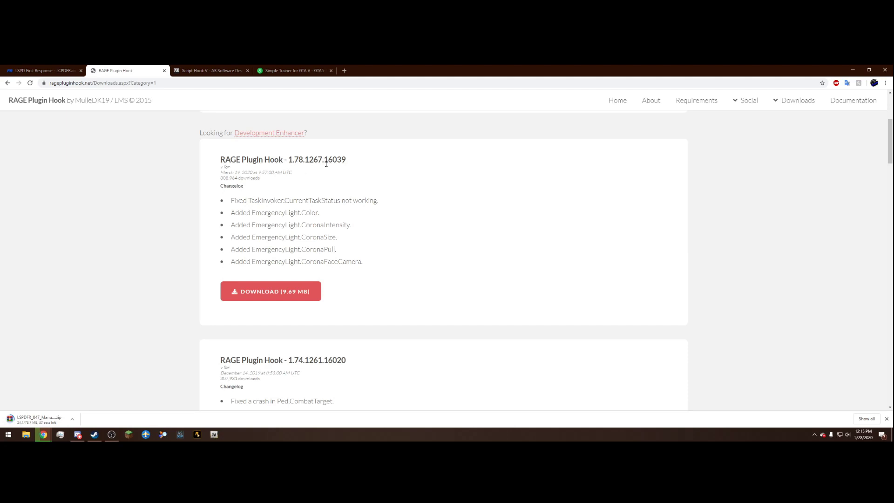
{"action": "left_click_drag", "start_coordinate": [303, 160], "coordinate": [379, 172]}
{"action": "left_click", "coordinate": [404, 166]}
{"action": "scroll", "coordinate": [405, 167], "scroll_direction": "down", "scroll_amount": 2}
{"action": "scroll", "coordinate": [281, 300], "scroll_direction": "up", "scroll_amount": 2}
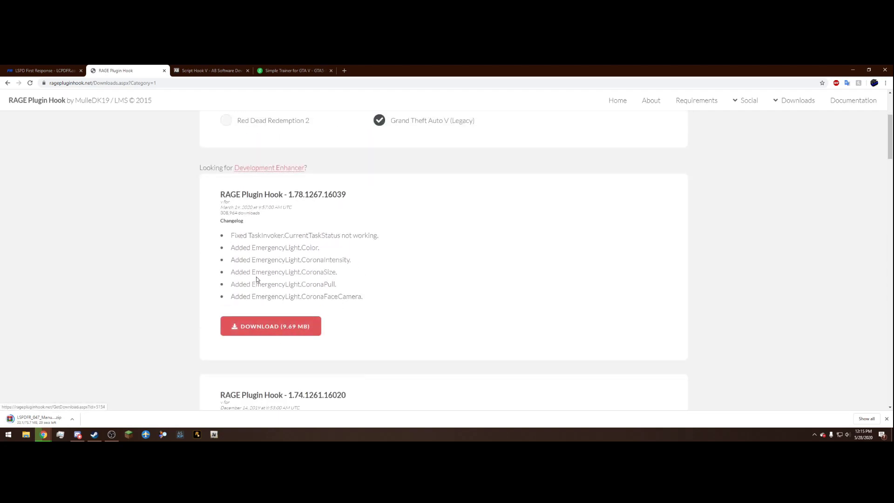
{"action": "left_click", "coordinate": [209, 71]}
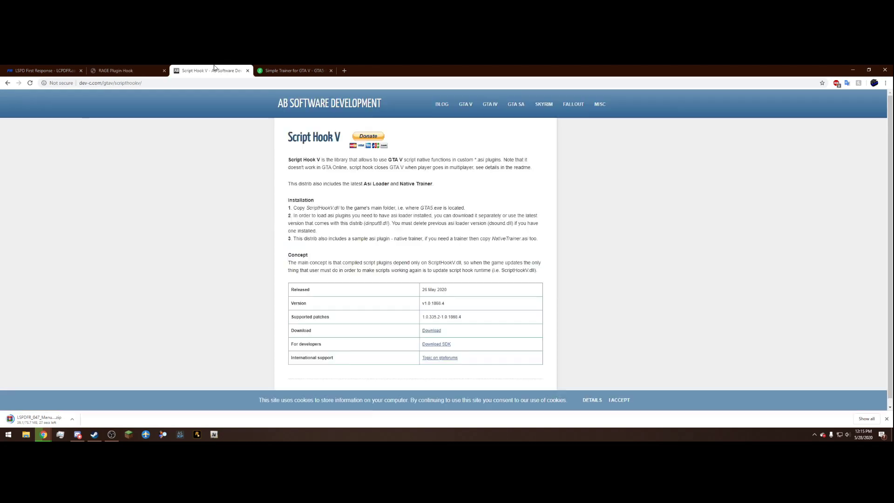
Check Script Hook V's 26 May 2020 release date, version v1.0.1868.4 and Download entry
{"action": "scroll", "coordinate": [276, 223], "scroll_direction": "down", "scroll_amount": 1}
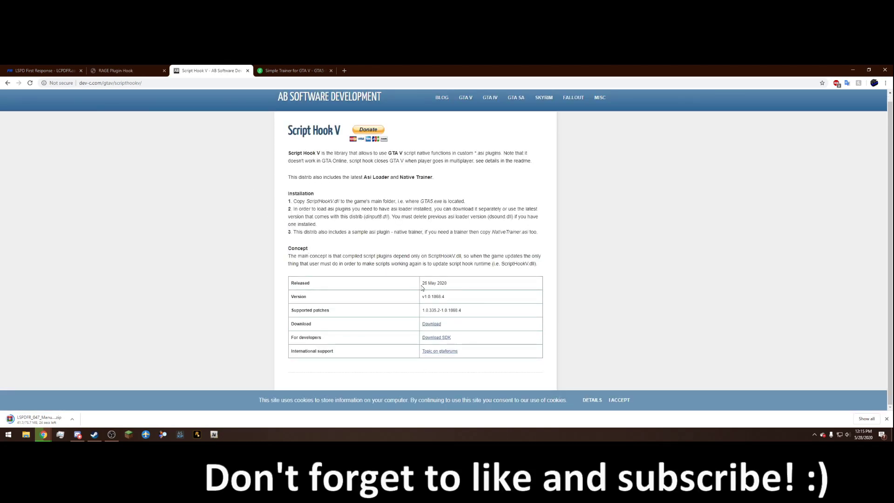
{"action": "left_click_drag", "start_coordinate": [423, 285], "coordinate": [452, 289]}
{"action": "left_click", "coordinate": [484, 283]}
{"action": "left_click_drag", "start_coordinate": [435, 297], "coordinate": [459, 296]}
{"action": "left_click", "coordinate": [459, 296]}
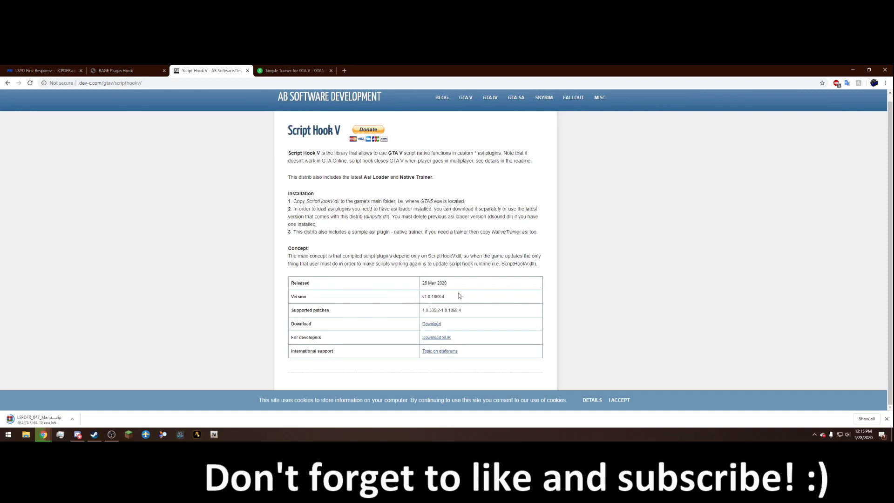
{"action": "double_click", "coordinate": [293, 323]}
{"action": "left_click", "coordinate": [424, 328]}
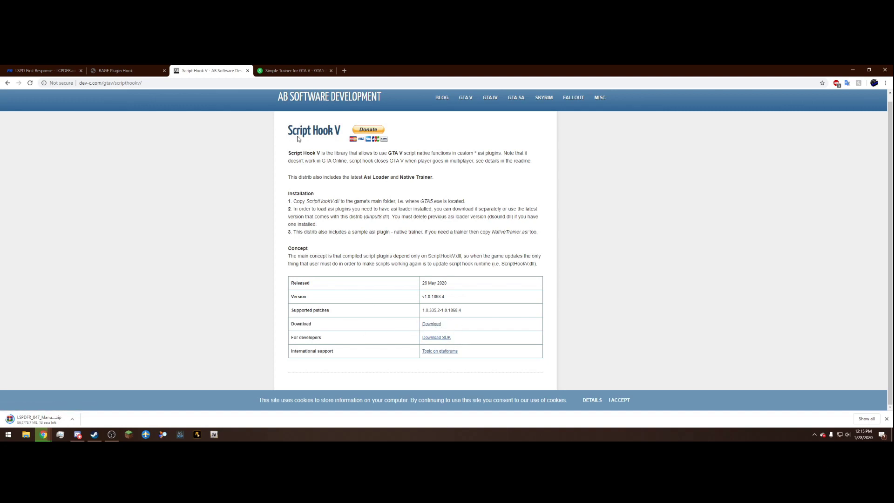
{"action": "left_click", "coordinate": [294, 69]}
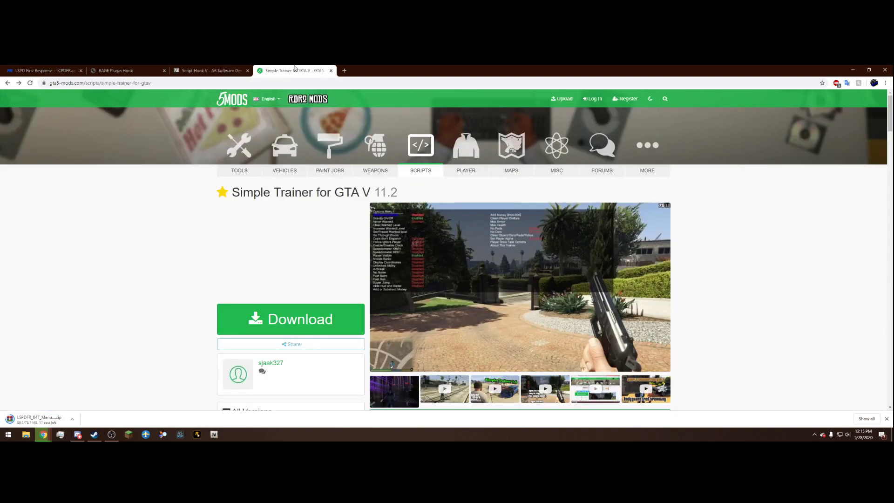
Go to the Simple Trainer for GTA V download page, then minimise Chrome
{"action": "left_click", "coordinate": [279, 325]}
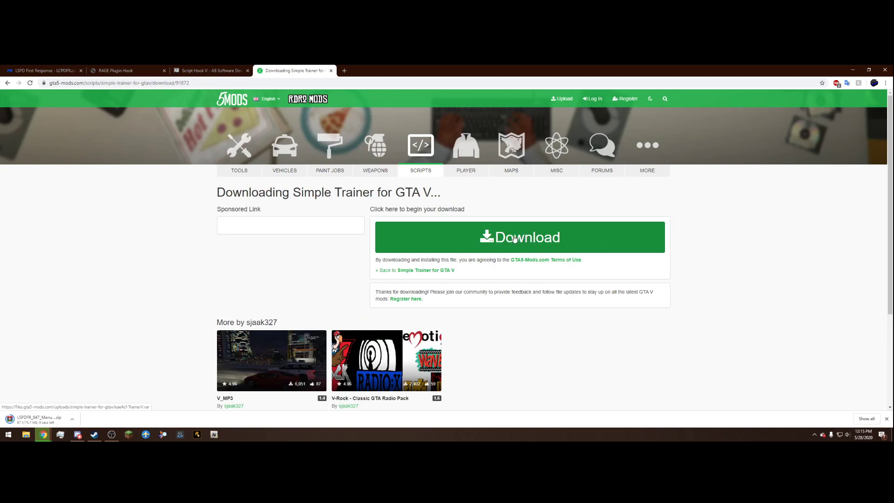
{"action": "left_click", "coordinate": [852, 69]}
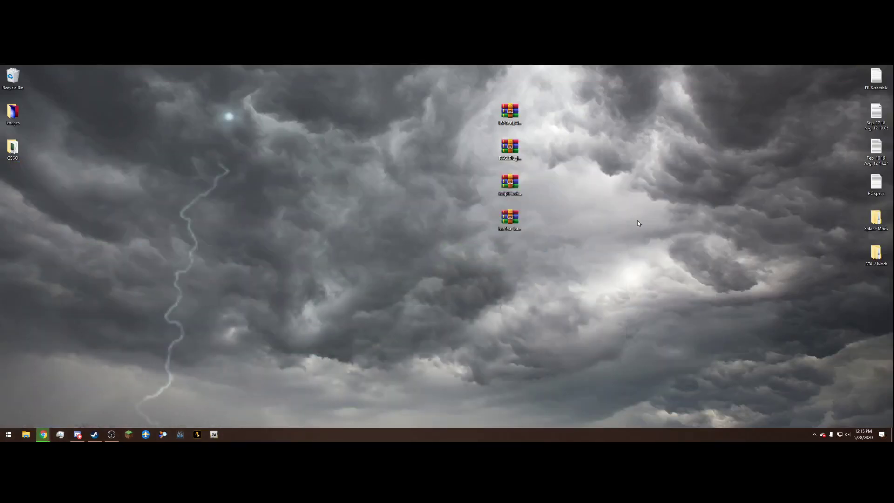
Shift the RAGE Plugin Hook, Script Hook V and trainer archives further right, then bring up Steam
{"action": "left_click_drag", "start_coordinate": [447, 65], "coordinate": [624, 259]}
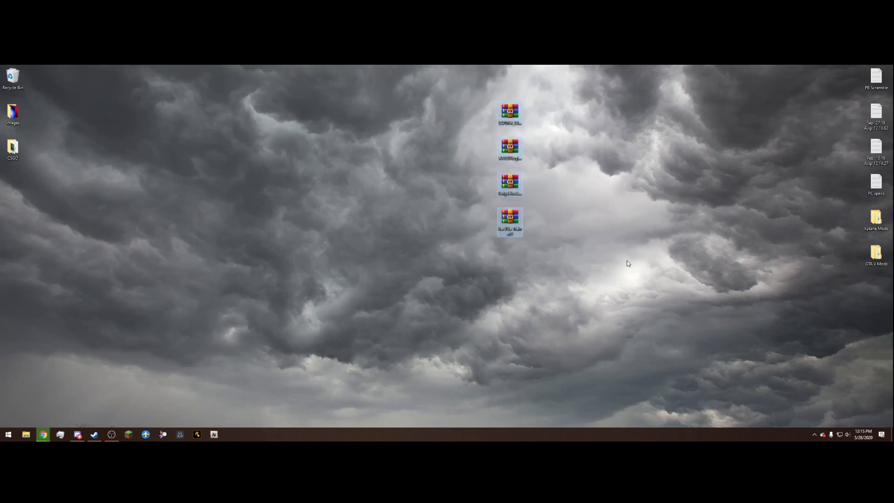
{"action": "left_click_drag", "start_coordinate": [512, 157], "coordinate": [669, 218]}
{"action": "left_click_drag", "start_coordinate": [447, 66], "coordinate": [640, 183]}
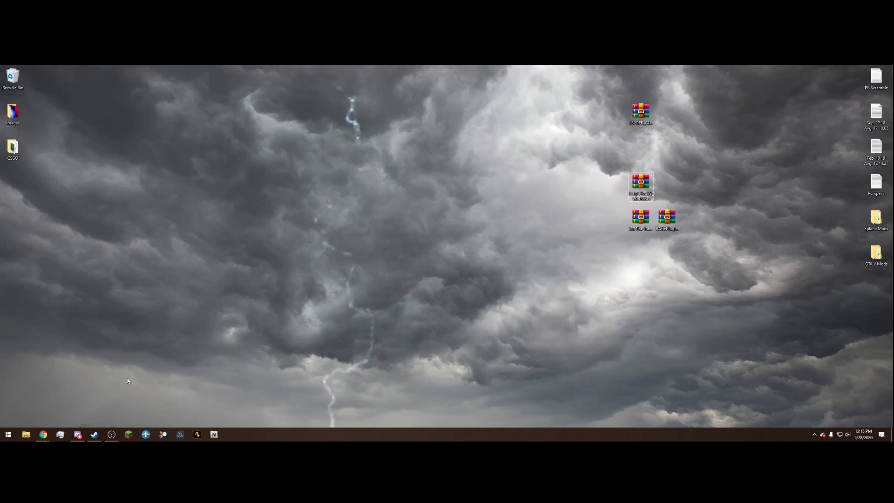
{"action": "left_click", "coordinate": [94, 434]}
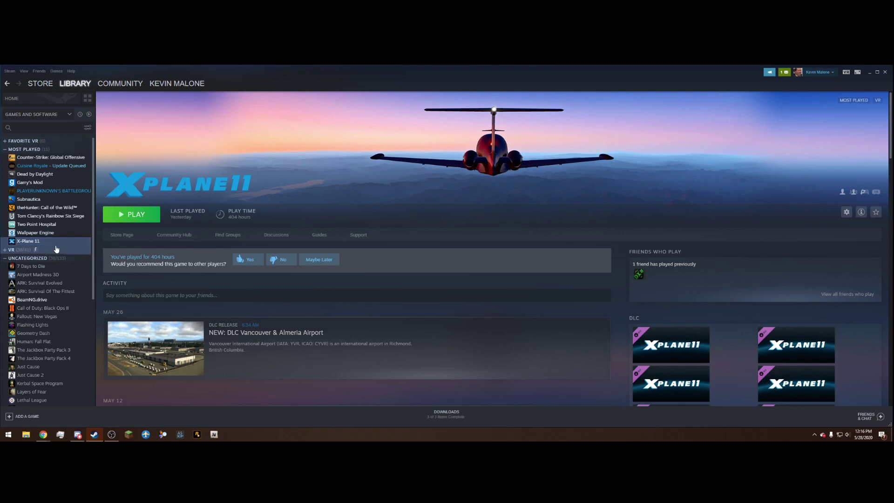
Open X-Plane 11's install folder through its Properties local files options
{"action": "scroll", "coordinate": [48, 346], "scroll_direction": "down", "scroll_amount": 1}
{"action": "scroll", "coordinate": [48, 344], "scroll_direction": "up", "scroll_amount": 1}
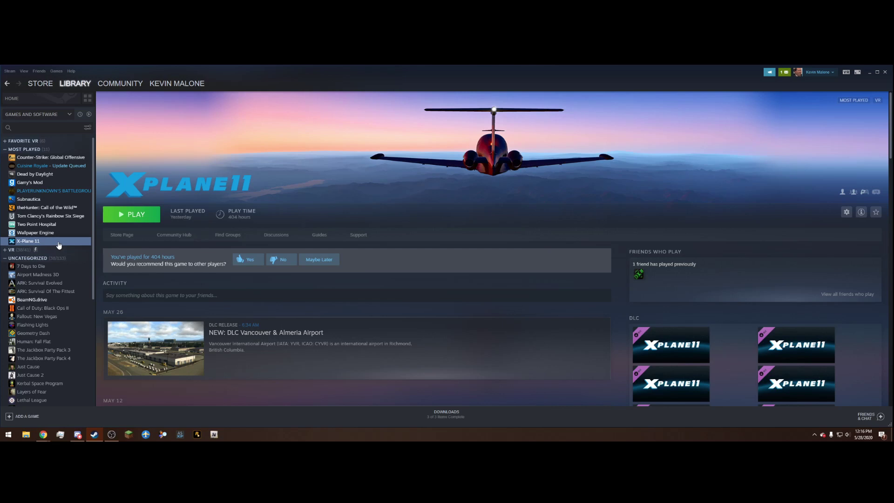
{"action": "right_click", "coordinate": [59, 245]}
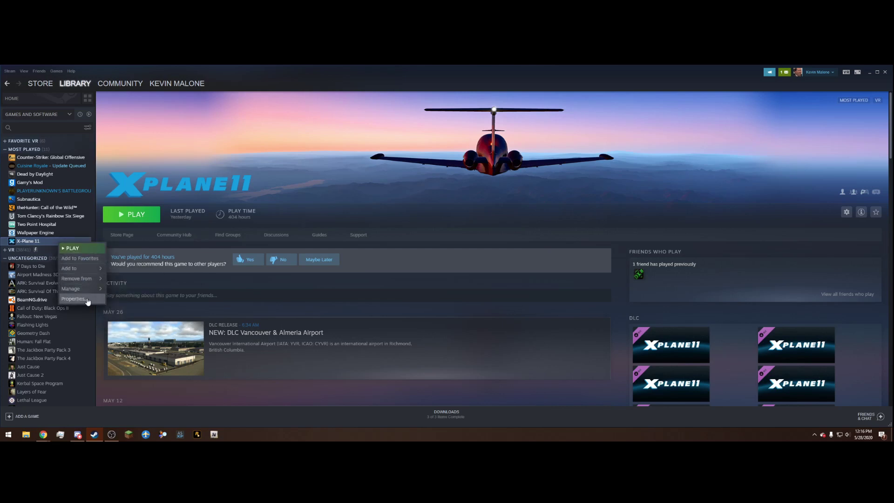
{"action": "left_click", "coordinate": [88, 299]}
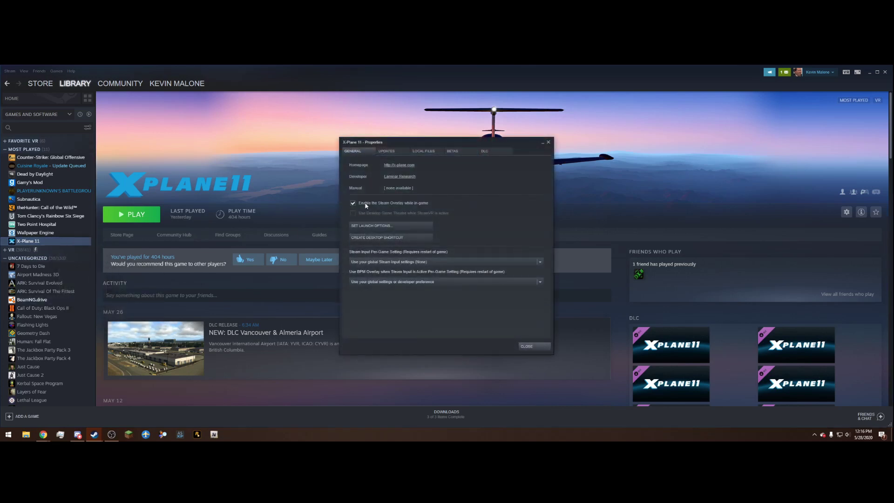
{"action": "left_click", "coordinate": [432, 153]}
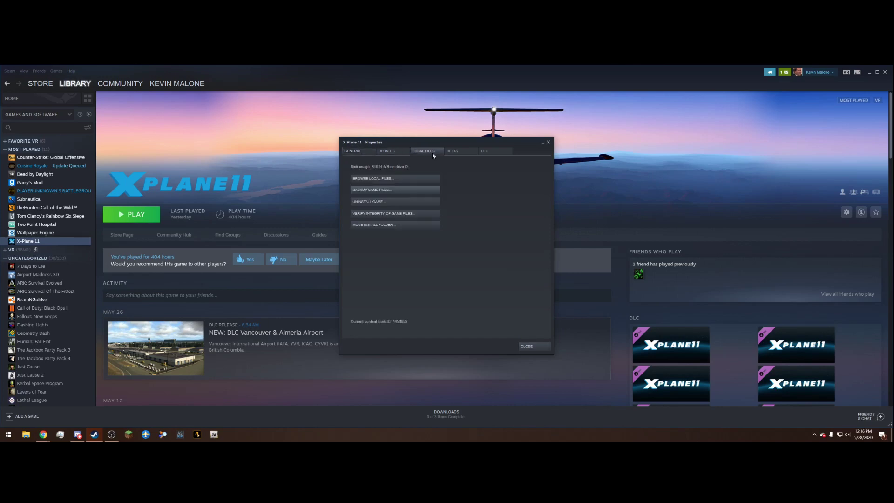
{"action": "left_click", "coordinate": [393, 180]}
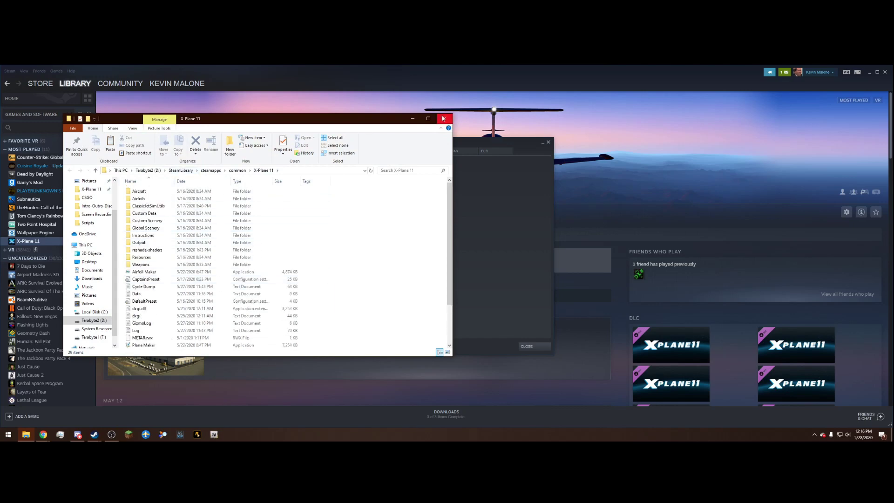
Close the install folder and Properties windows, and minimise Steam
{"action": "left_click", "coordinate": [445, 122]}
{"action": "left_click", "coordinate": [548, 142]}
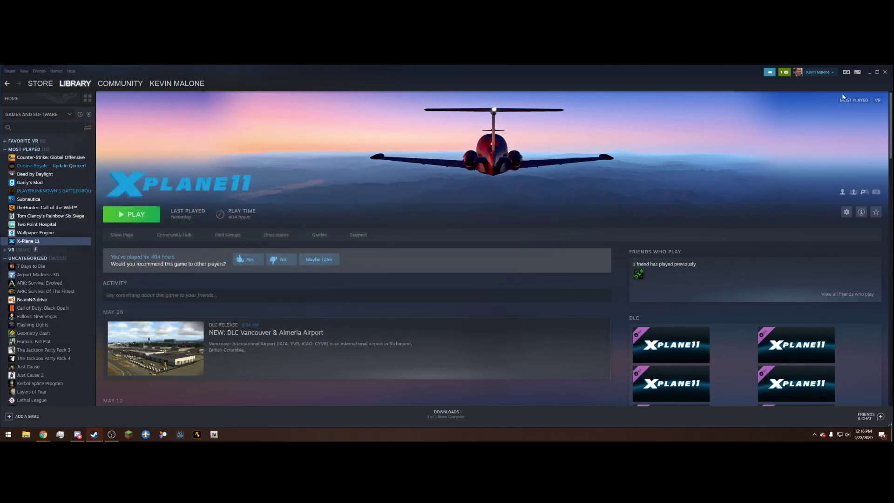
{"action": "left_click", "coordinate": [870, 73]}
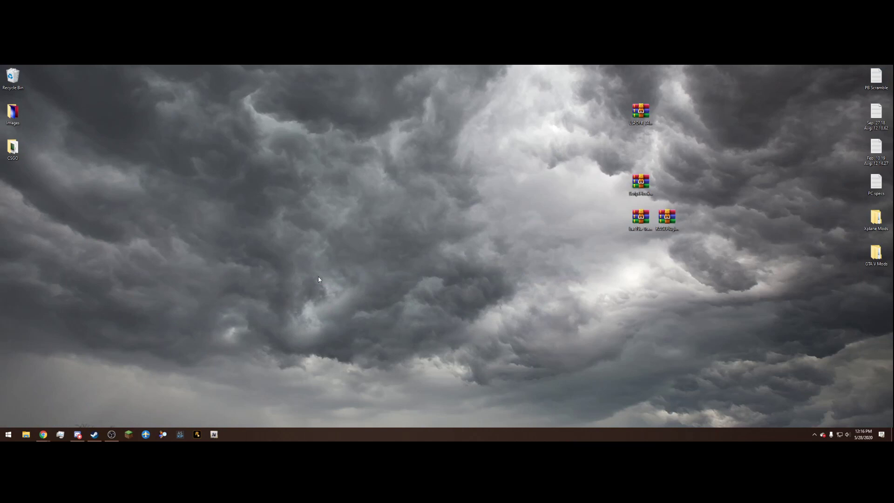
Launch Rockstar Games Launcher by searching 'rockstar' and show Grand Theft Auto V's settings page
{"action": "key", "text": "super"}
{"action": "type", "text": "rockstar"}
{"action": "key", "text": "Return"}
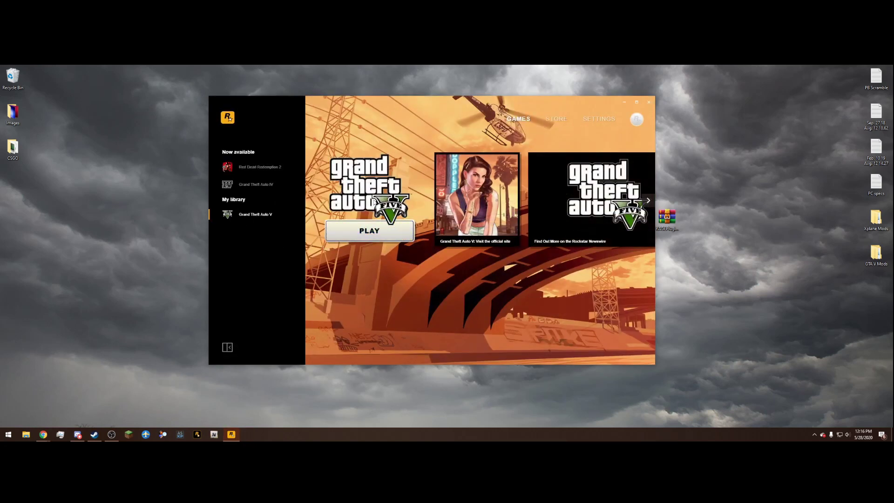
{"action": "left_click", "coordinate": [602, 120]}
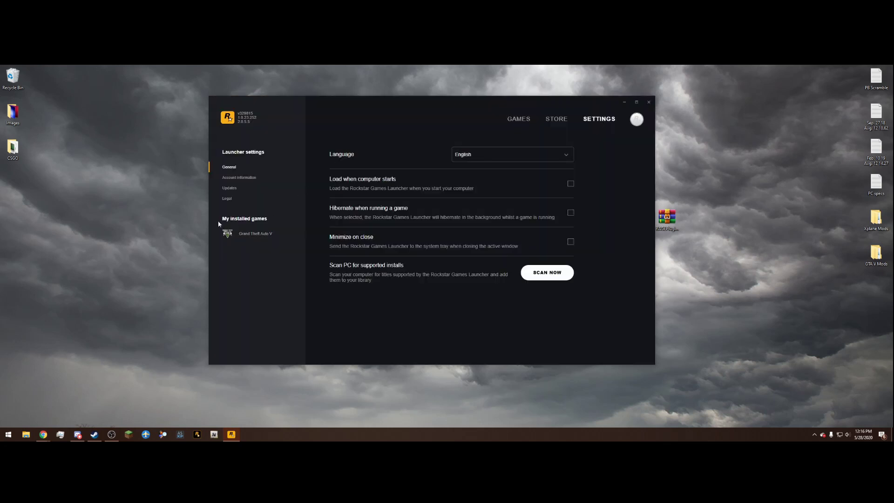
{"action": "left_click", "coordinate": [256, 233]}
{"action": "scroll", "coordinate": [444, 189], "scroll_direction": "down", "scroll_amount": 1}
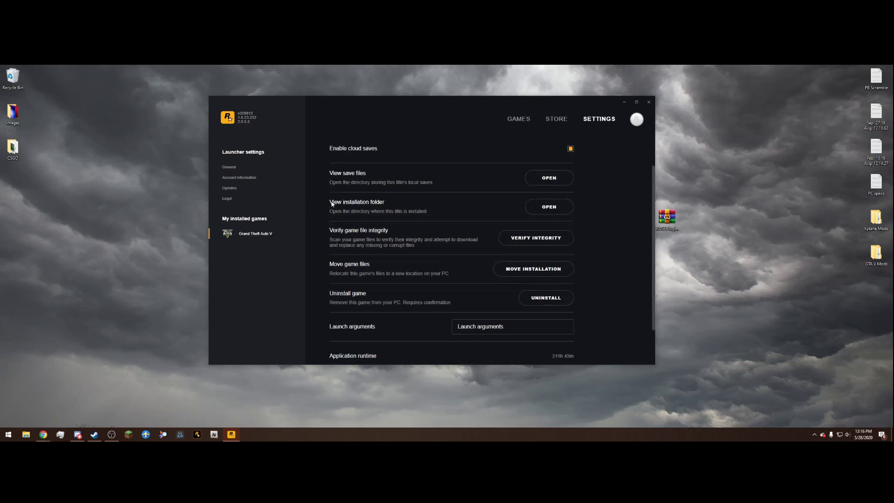
View GTA V's installation folder from the launcher, then close it and the launcher
{"action": "left_click", "coordinate": [549, 206]}
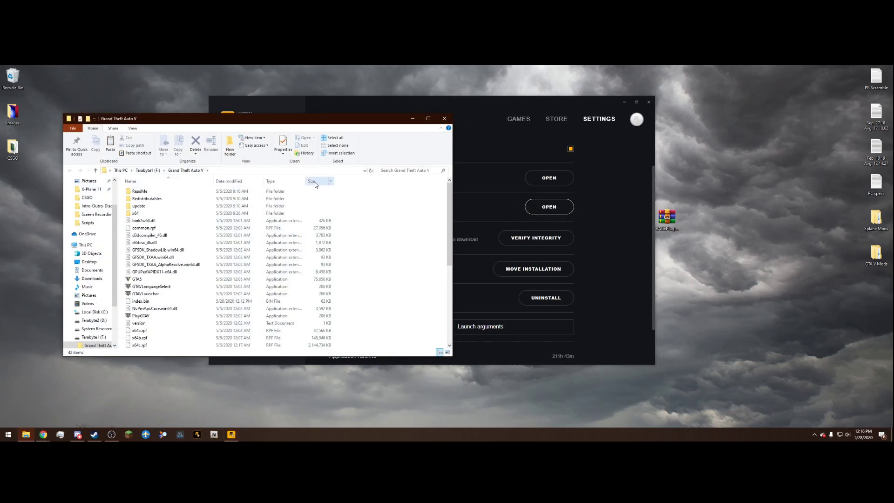
{"action": "scroll", "coordinate": [223, 261], "scroll_direction": "down", "scroll_amount": 6}
{"action": "scroll", "coordinate": [209, 260], "scroll_direction": "up", "scroll_amount": 6}
{"action": "left_click", "coordinate": [444, 119]}
{"action": "left_click", "coordinate": [648, 102]}
Browse This PC to Terabyte1 (F:) and look inside the Grand Theft Auto V folder
{"action": "left_click", "coordinate": [28, 433]}
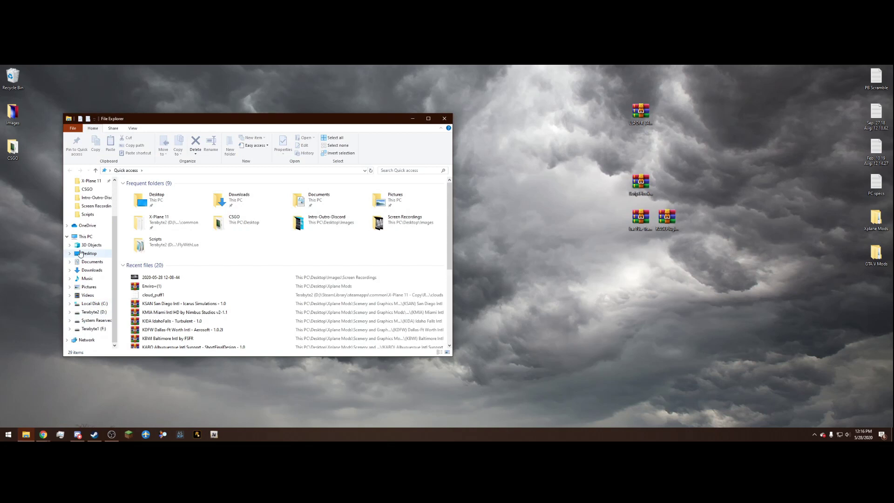
{"action": "left_click", "coordinate": [85, 237]}
{"action": "double_click", "coordinate": [179, 285]}
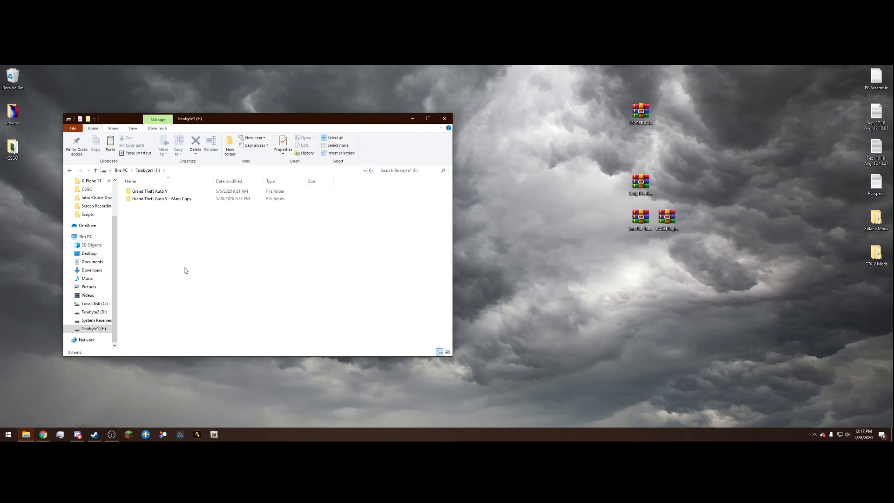
{"action": "double_click", "coordinate": [181, 191]}
{"action": "scroll", "coordinate": [322, 233], "scroll_direction": "down", "scroll_amount": 6}
{"action": "scroll", "coordinate": [330, 262], "scroll_direction": "up", "scroll_amount": 5}
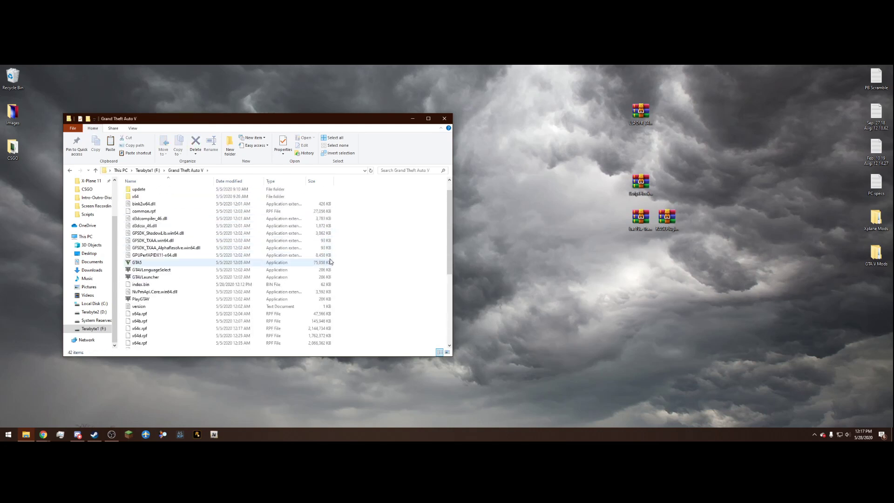
{"action": "left_click", "coordinate": [70, 170]}
Compare the Grand Theft Auto V and Main Copy folders on F:, ending with Grand Theft Auto V selected
{"action": "left_click_drag", "start_coordinate": [192, 219], "coordinate": [172, 189]}
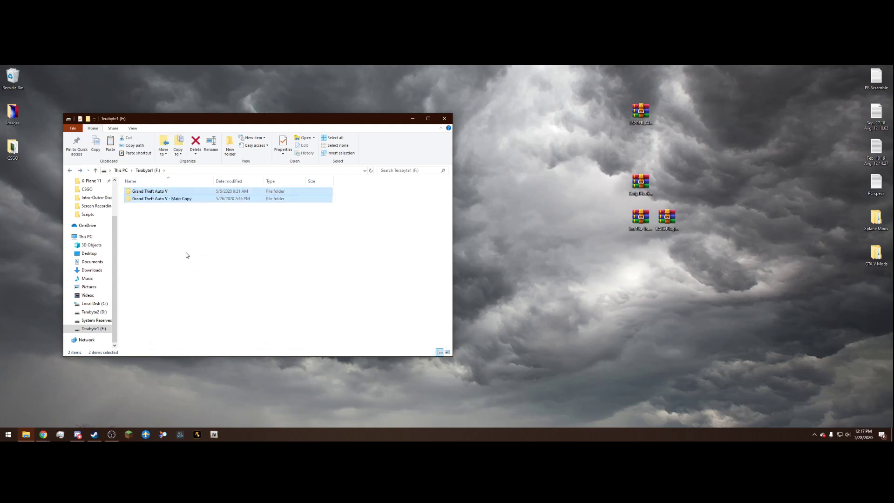
{"action": "left_click", "coordinate": [187, 254]}
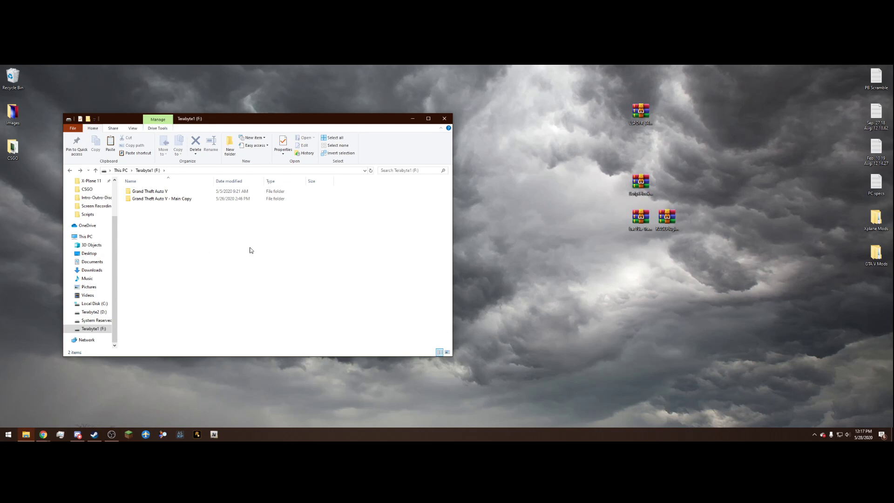
{"action": "left_click", "coordinate": [176, 199]}
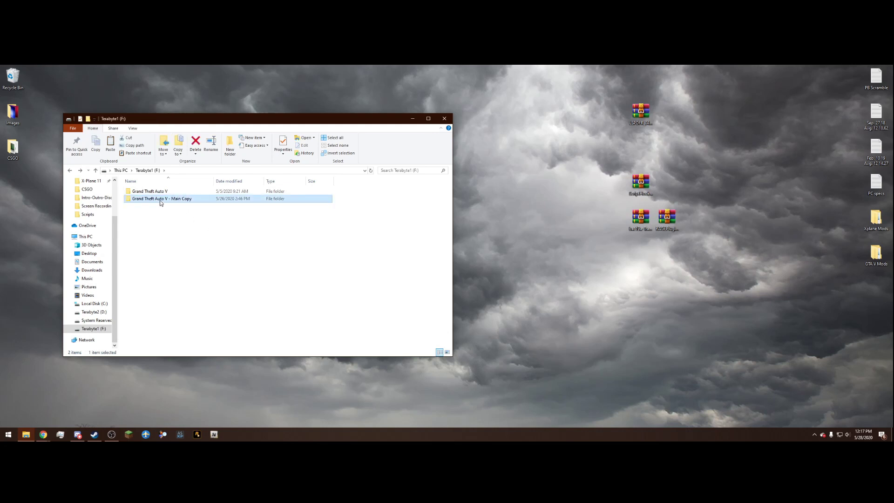
{"action": "left_click", "coordinate": [212, 223]}
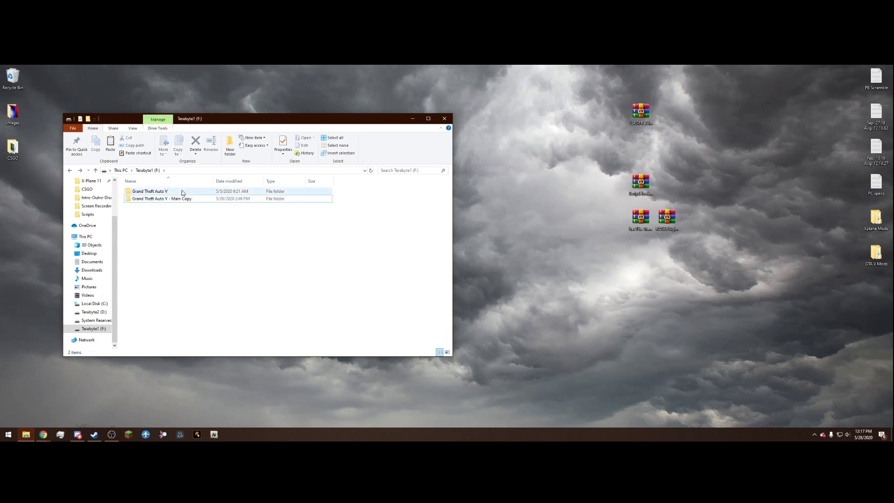
{"action": "double_click", "coordinate": [183, 192]}
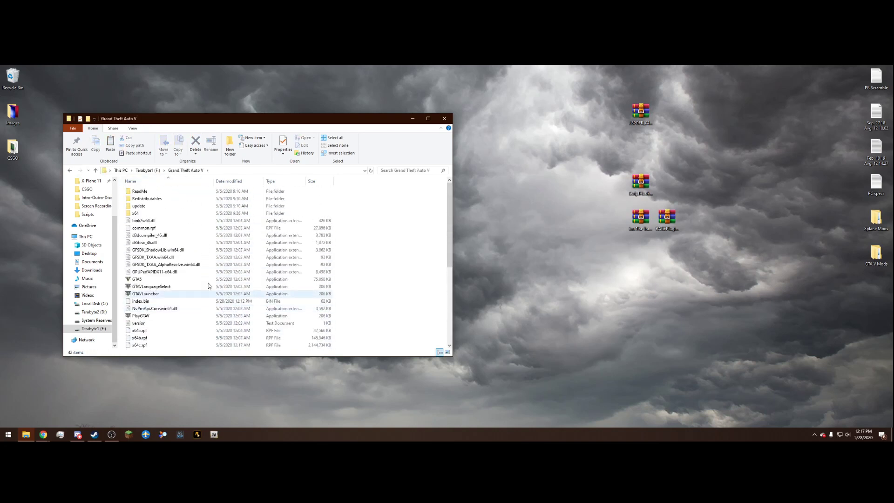
{"action": "left_click", "coordinate": [70, 171]}
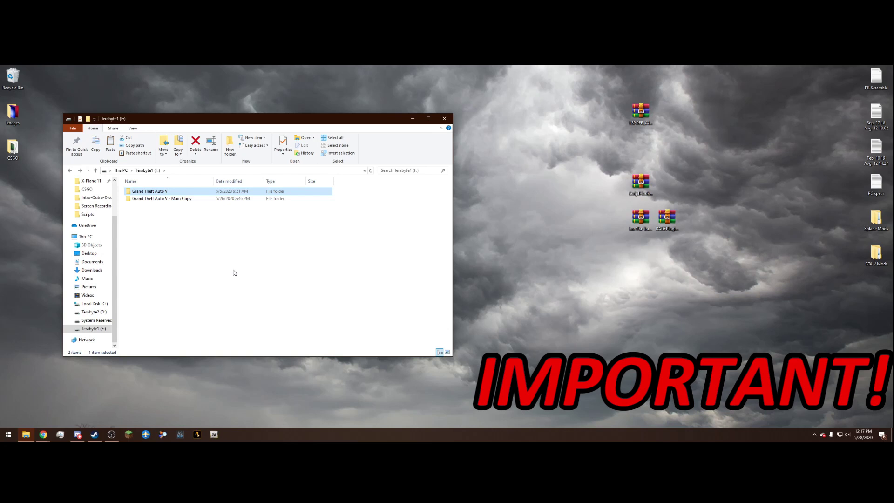
{"action": "left_click", "coordinate": [215, 253]}
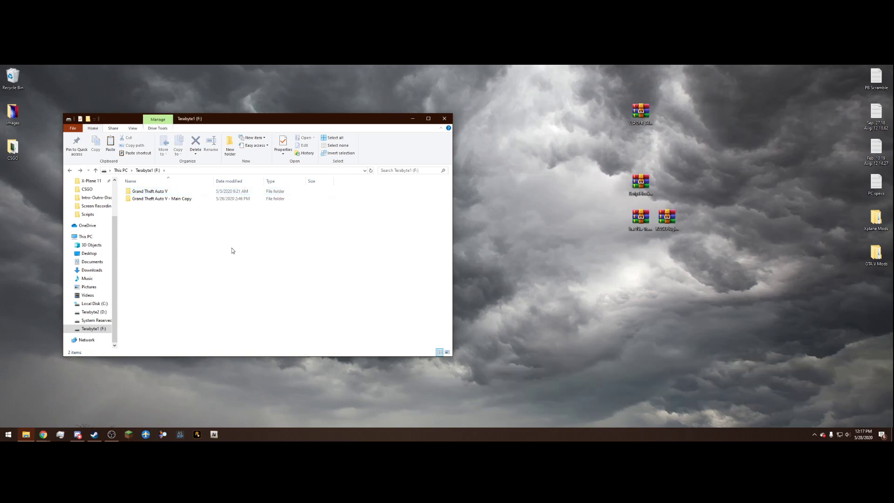
{"action": "left_click", "coordinate": [173, 194]}
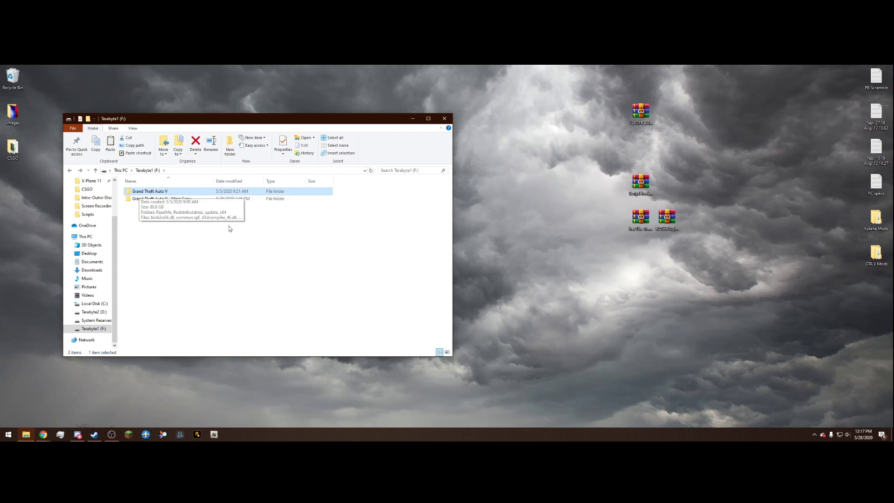
Copy the Grand Theft Auto V folder and paste a duplicate into the Terabyte1 (F:) drive
{"action": "right_click", "coordinate": [180, 192]}
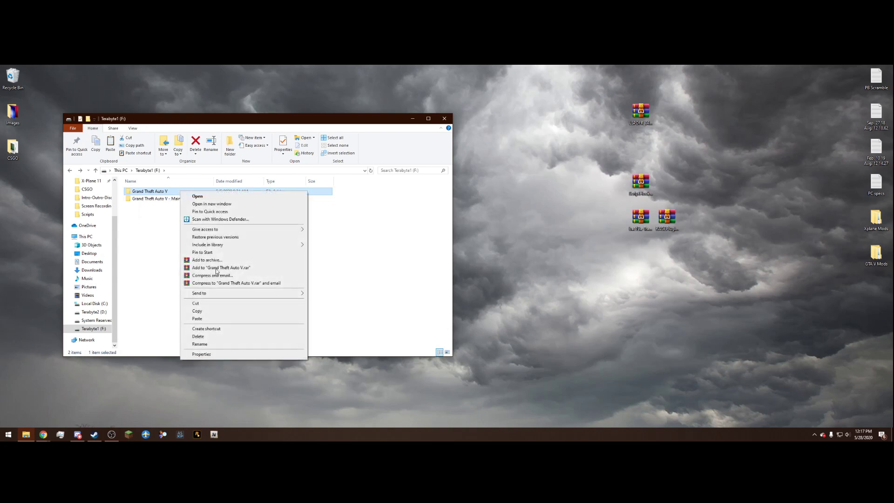
{"action": "left_click", "coordinate": [212, 311]}
{"action": "left_click", "coordinate": [195, 271]}
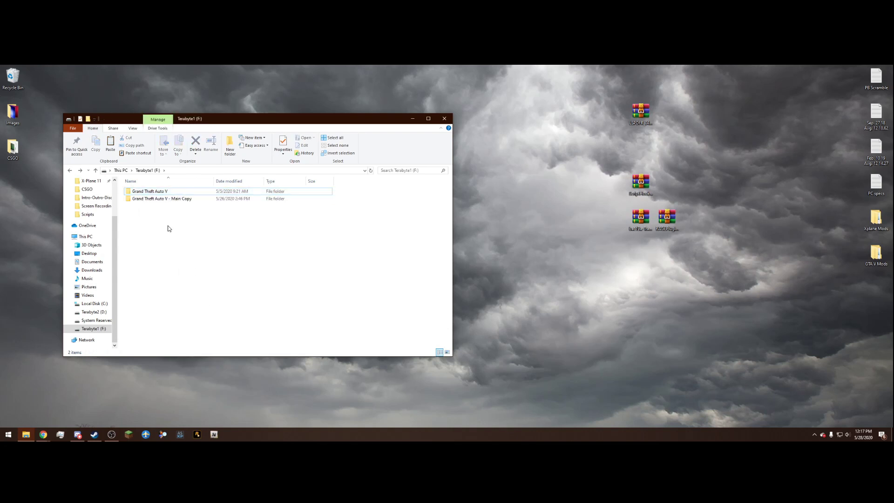
{"action": "right_click", "coordinate": [180, 227]}
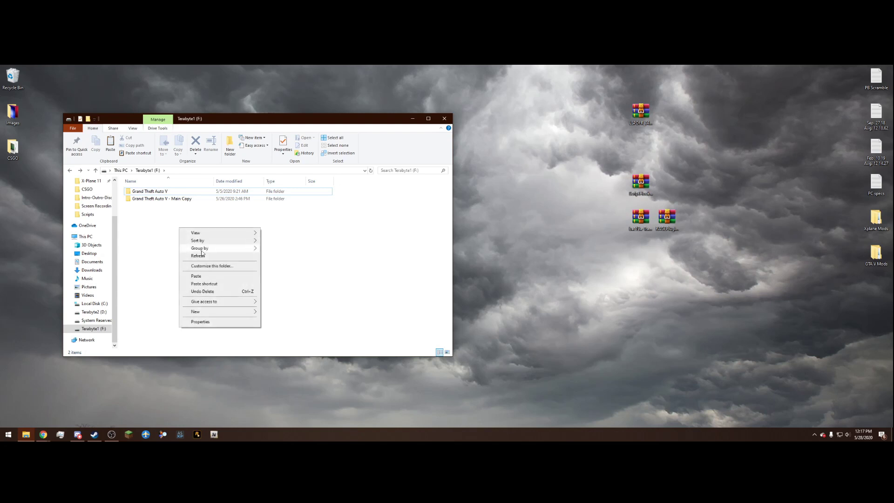
{"action": "left_click", "coordinate": [214, 275]}
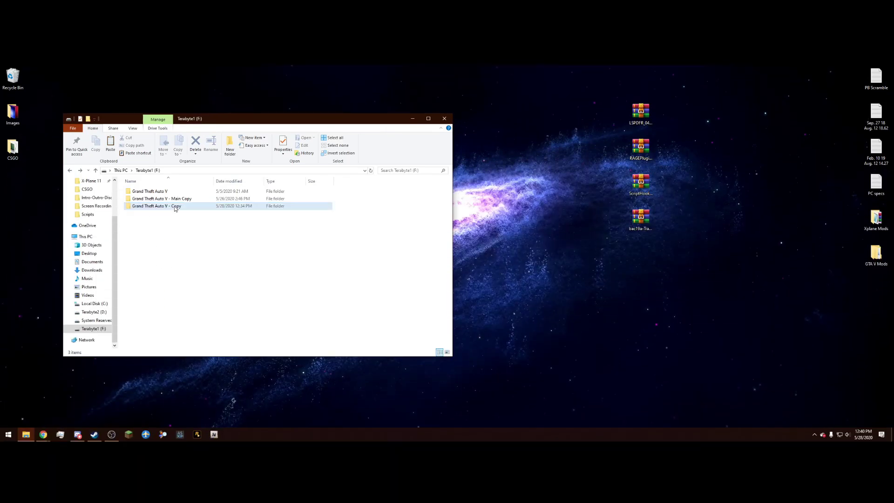
Confirm Grand Theft Auto V - Copy holds the full game files, then open the original Grand Theft Auto V folder
{"action": "mouse_move", "coordinate": [190, 211]}
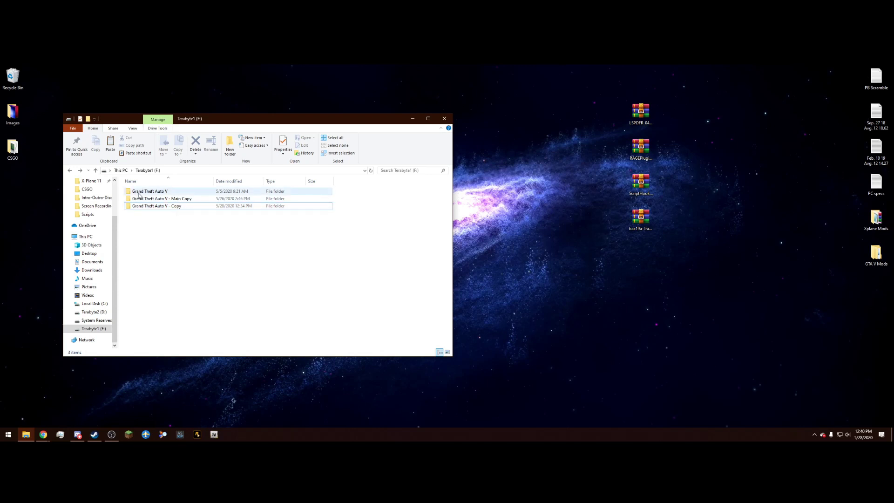
{"action": "mouse_move", "coordinate": [186, 193]}
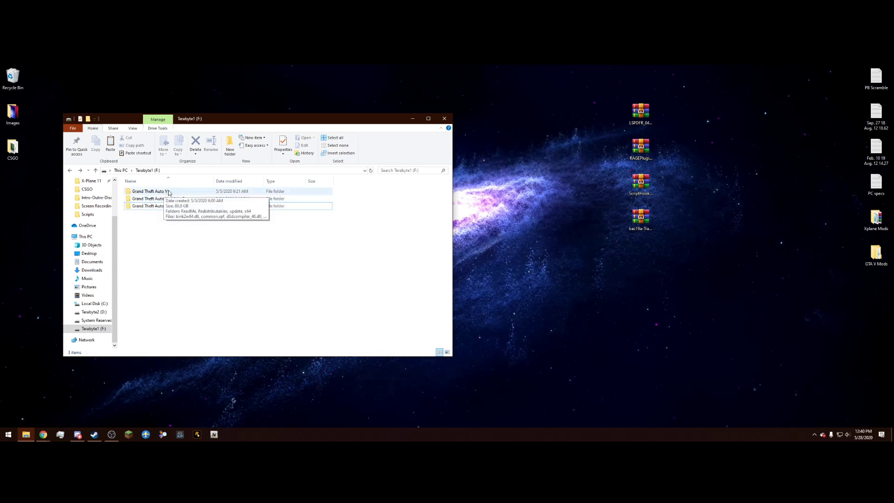
{"action": "double_click", "coordinate": [180, 206]}
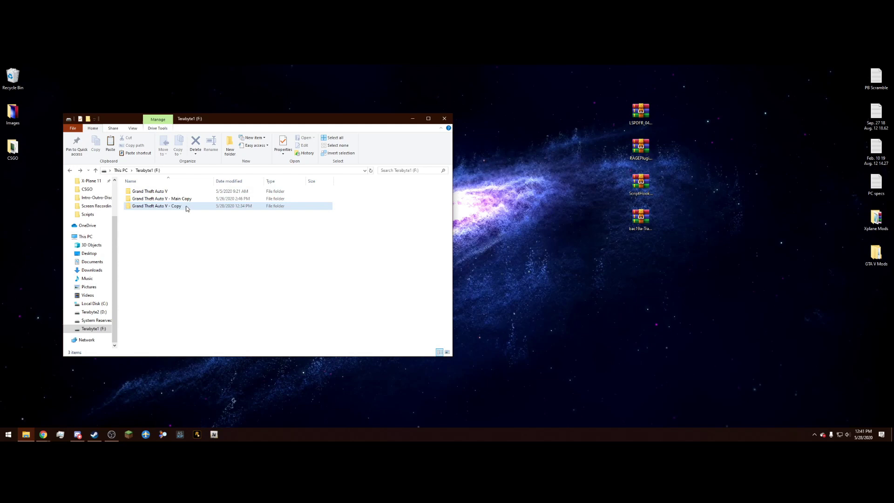
{"action": "scroll", "coordinate": [277, 260], "scroll_direction": "down", "scroll_amount": 7}
{"action": "scroll", "coordinate": [277, 260], "scroll_direction": "up", "scroll_amount": 7}
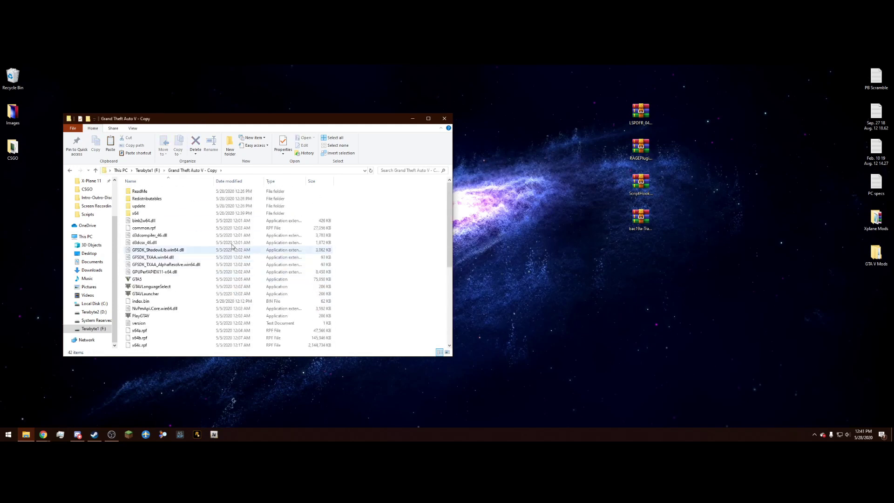
{"action": "left_click", "coordinate": [70, 170]}
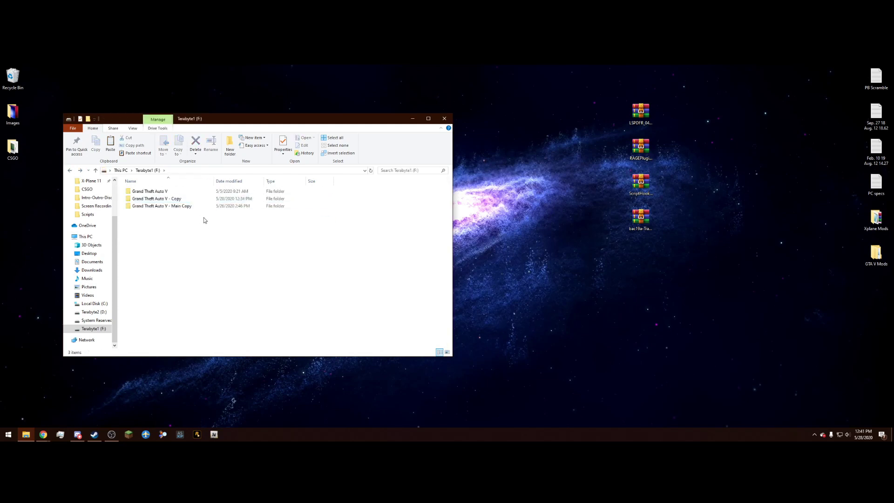
{"action": "double_click", "coordinate": [186, 191]}
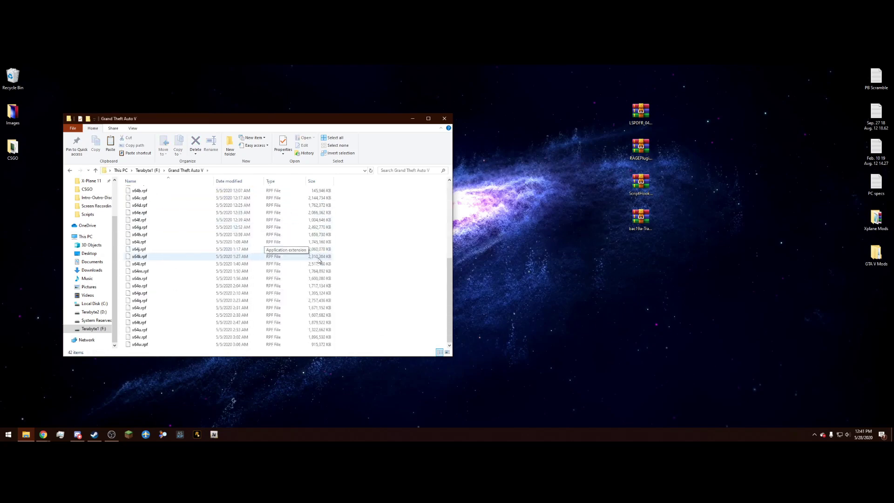
{"action": "left_click_drag", "start_coordinate": [328, 124], "coordinate": [311, 118]}
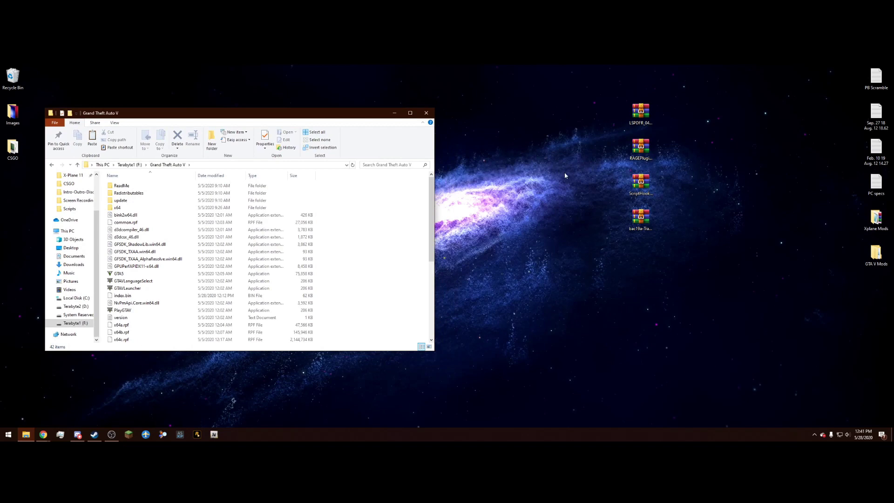
Open the LSPDFR archive and select all its contents except the licenses folder
{"action": "double_click", "coordinate": [641, 112]}
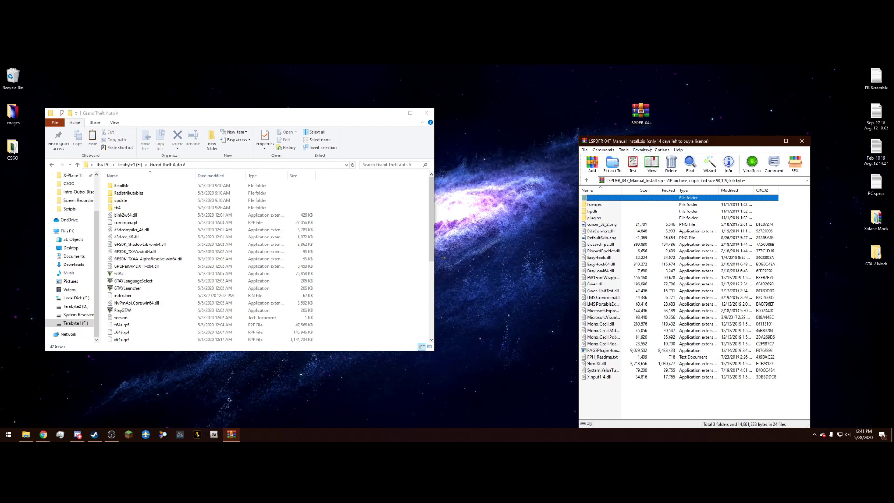
{"action": "left_click_drag", "start_coordinate": [652, 358], "coordinate": [624, 148]}
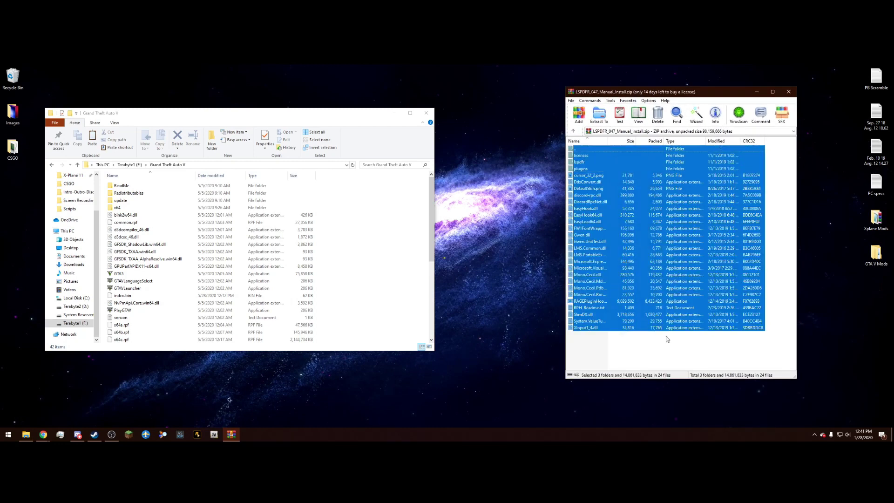
{"action": "left_click", "coordinate": [672, 358]}
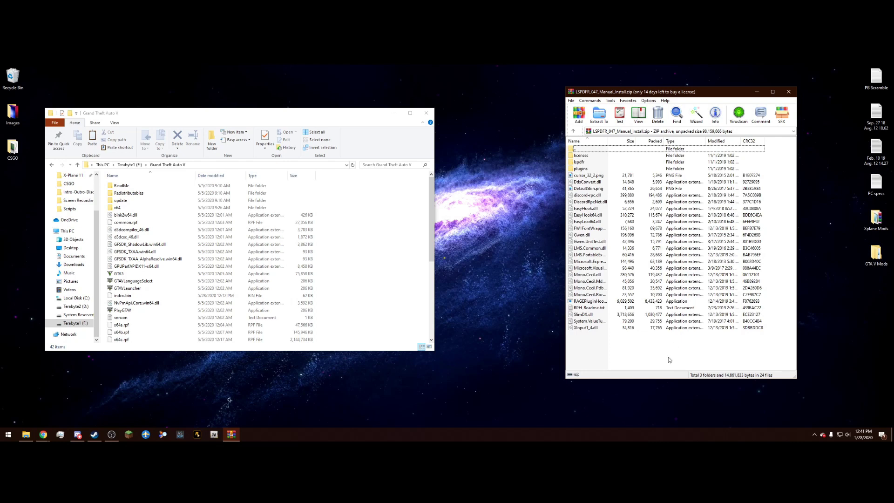
{"action": "left_click_drag", "start_coordinate": [755, 365], "coordinate": [632, 149]}
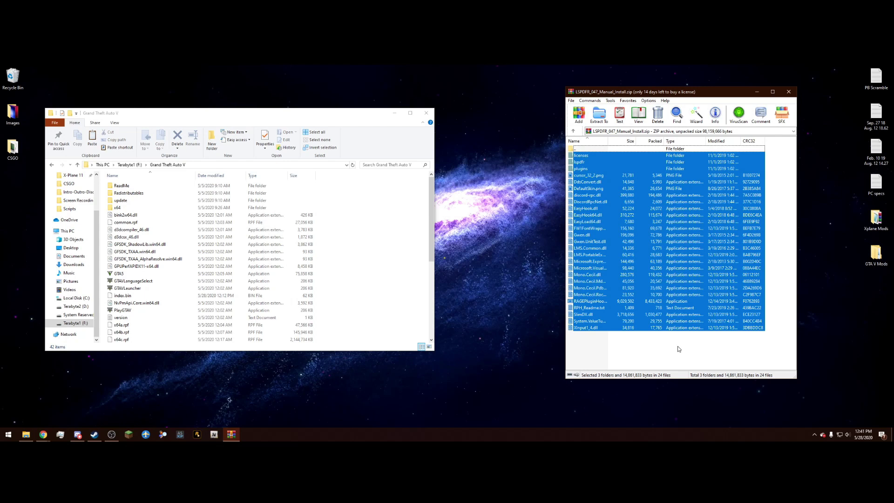
{"action": "left_click", "coordinate": [593, 155], "text": "ctrl"}
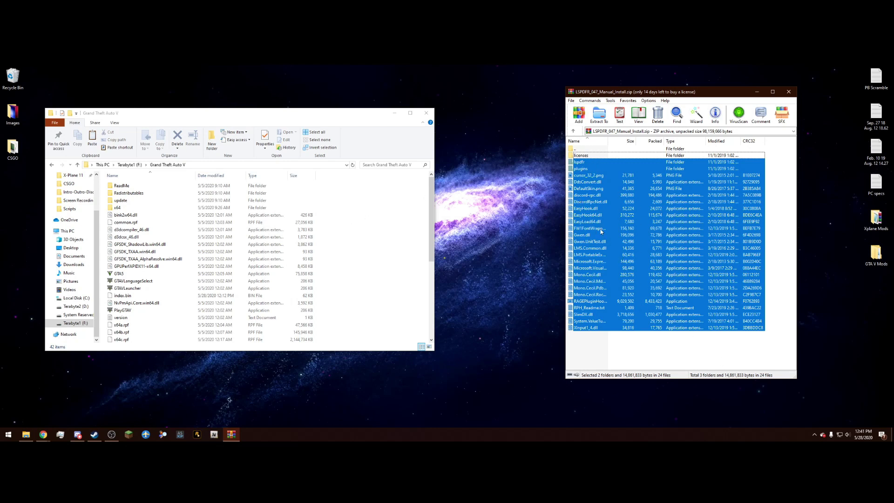
Extract the lspdfr and plugins folders and DLLs into Grand Theft Auto V, then close the archive
{"action": "left_click_drag", "start_coordinate": [598, 222], "coordinate": [598, 159]}
{"action": "left_click_drag", "start_coordinate": [608, 247], "coordinate": [363, 225]}
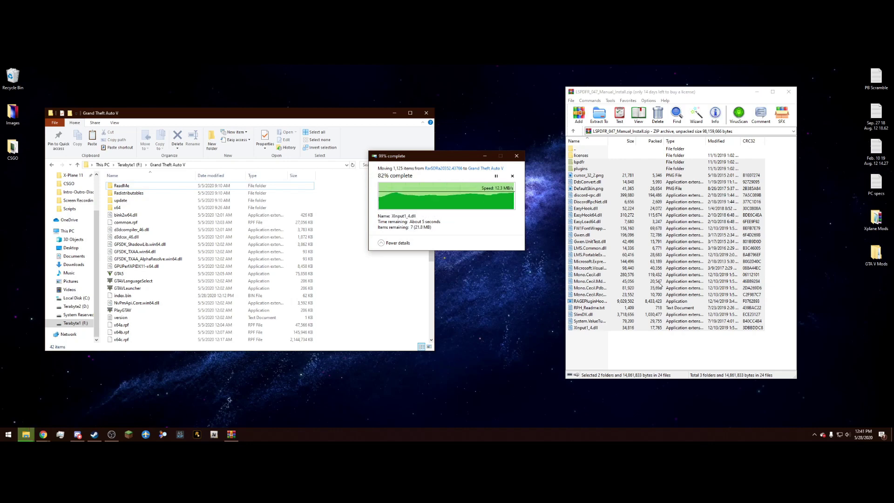
{"action": "scroll", "coordinate": [333, 242], "scroll_direction": "down", "scroll_amount": 6}
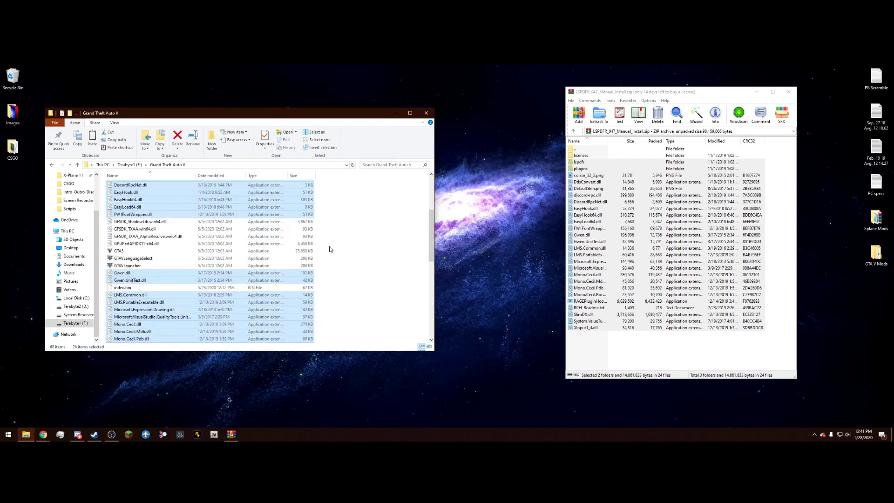
{"action": "scroll", "coordinate": [285, 293], "scroll_direction": "up", "scroll_amount": 6}
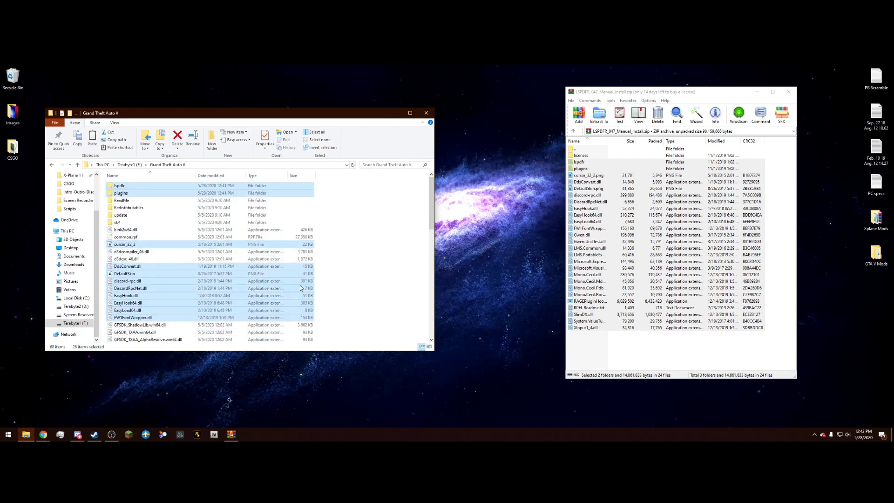
{"action": "left_click", "coordinate": [379, 256]}
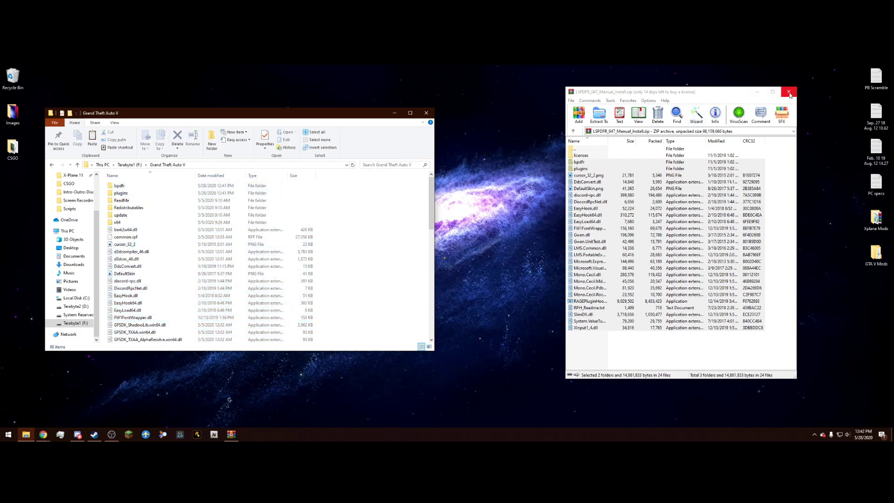
{"action": "left_click", "coordinate": [788, 92]}
{"action": "left_click_drag", "start_coordinate": [643, 116], "coordinate": [468, 91]}
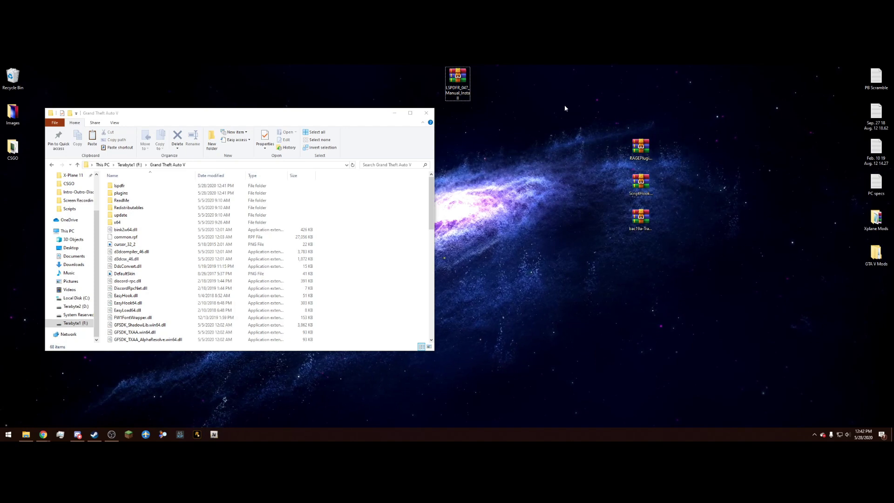
Open the RAGEPluginHook archive and select everything except the Licenses and SDK folders
{"action": "double_click", "coordinate": [640, 148]}
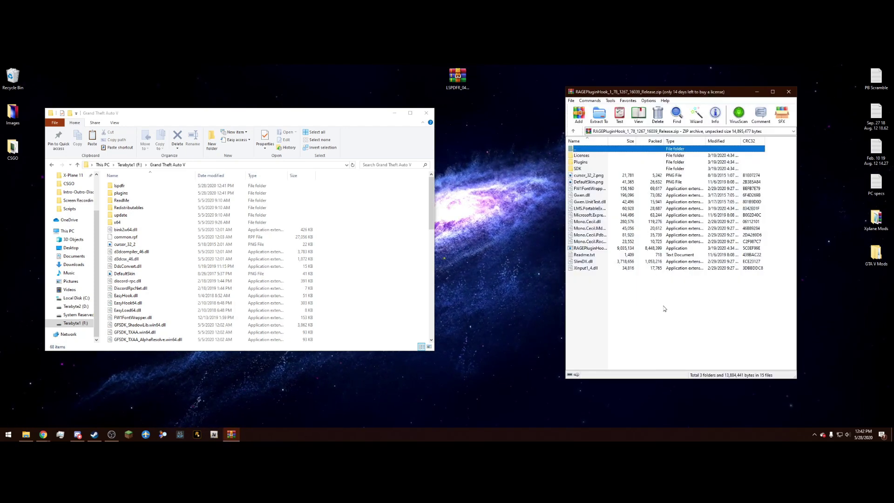
{"action": "left_click", "coordinate": [670, 314]}
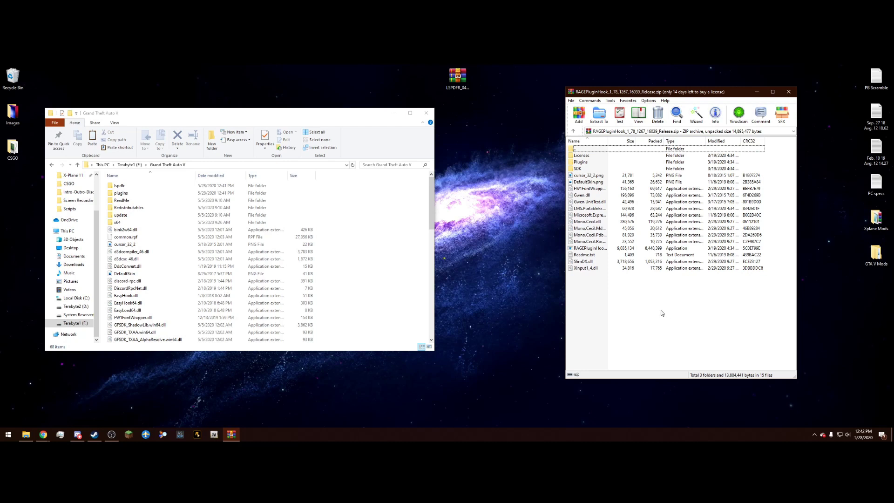
{"action": "left_click_drag", "start_coordinate": [708, 322], "coordinate": [589, 158]}
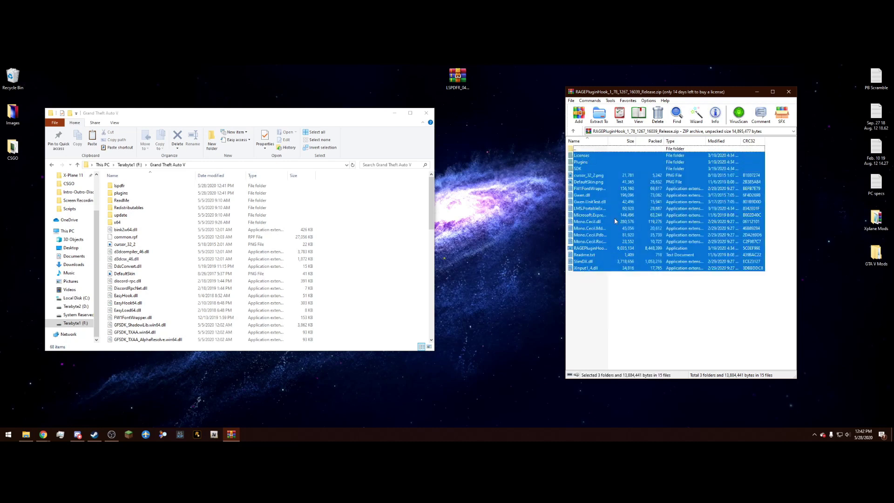
{"action": "left_click", "coordinate": [596, 157], "text": "ctrl"}
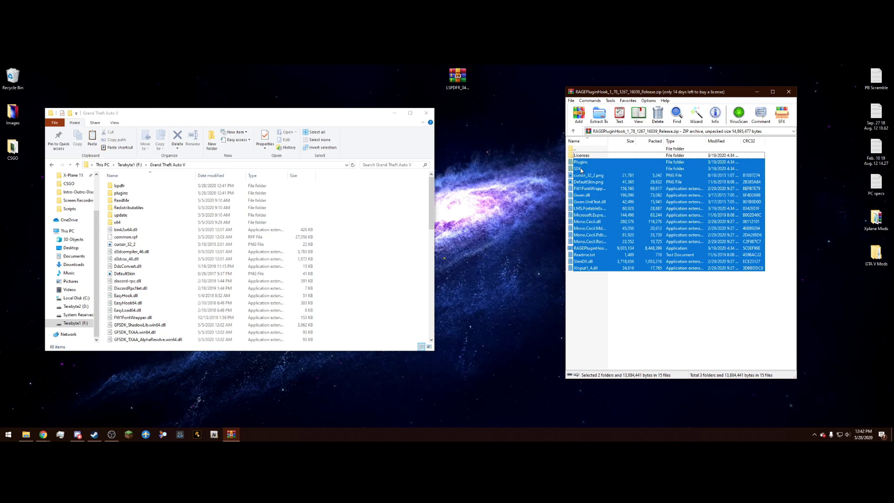
{"action": "left_click", "coordinate": [581, 170], "text": "ctrl"}
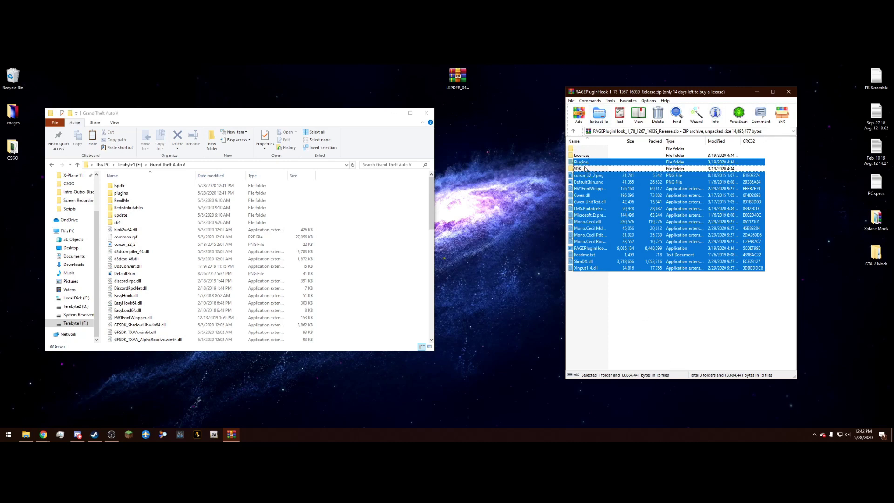
Copy them into Grand Theft Auto V, replacing duplicate files, close it, and open the ScriptHookV archive
{"action": "left_click_drag", "start_coordinate": [614, 162], "coordinate": [390, 228]}
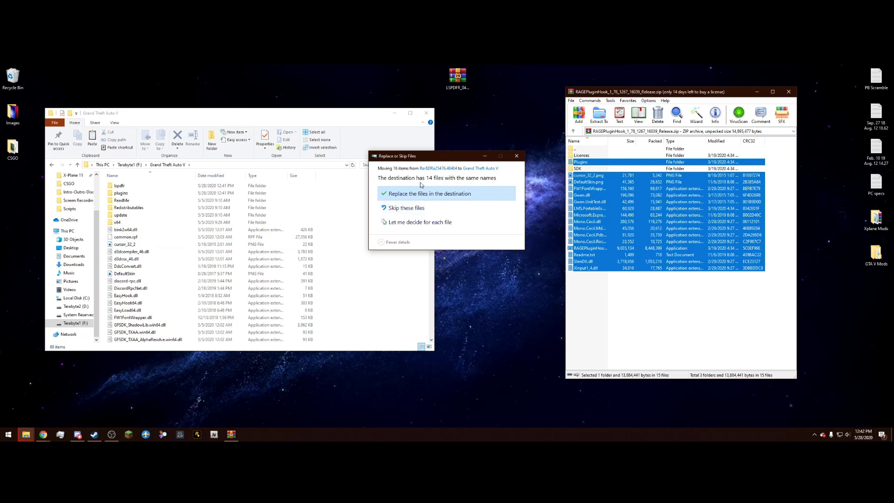
{"action": "left_click", "coordinate": [431, 195]}
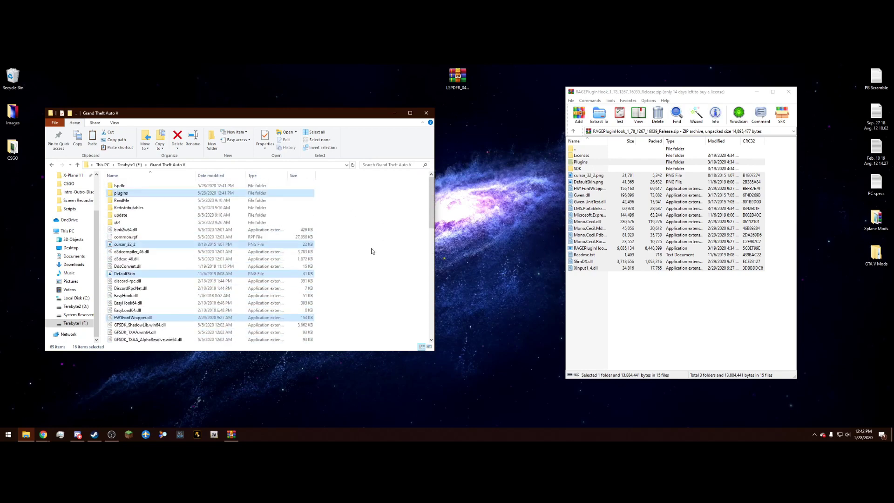
{"action": "left_click", "coordinate": [372, 250]}
{"action": "left_click", "coordinate": [789, 93]}
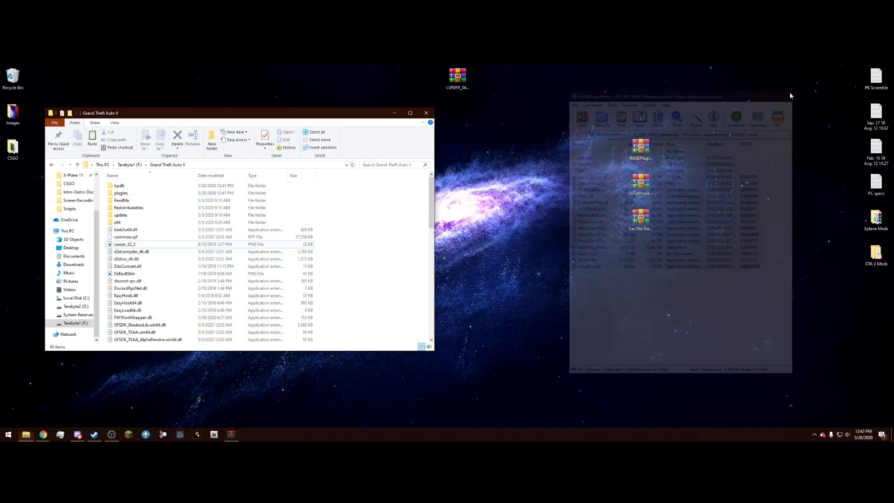
{"action": "left_click_drag", "start_coordinate": [640, 148], "coordinate": [510, 78]}
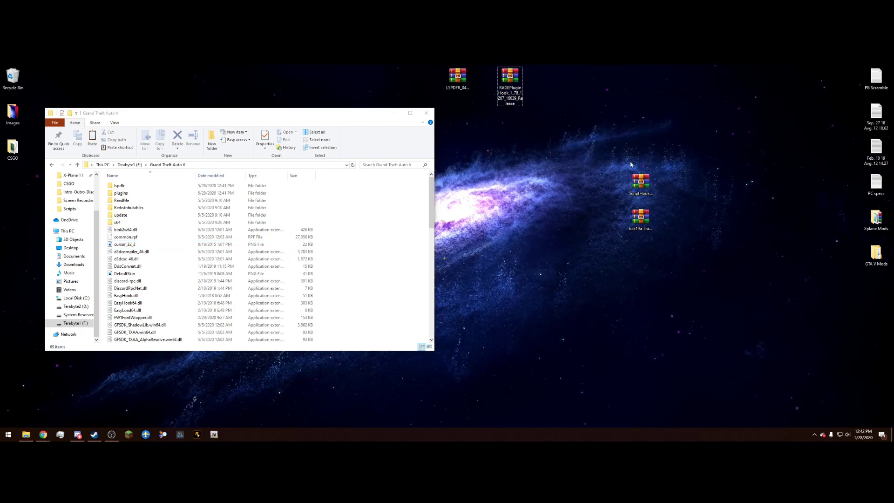
{"action": "double_click", "coordinate": [642, 181]}
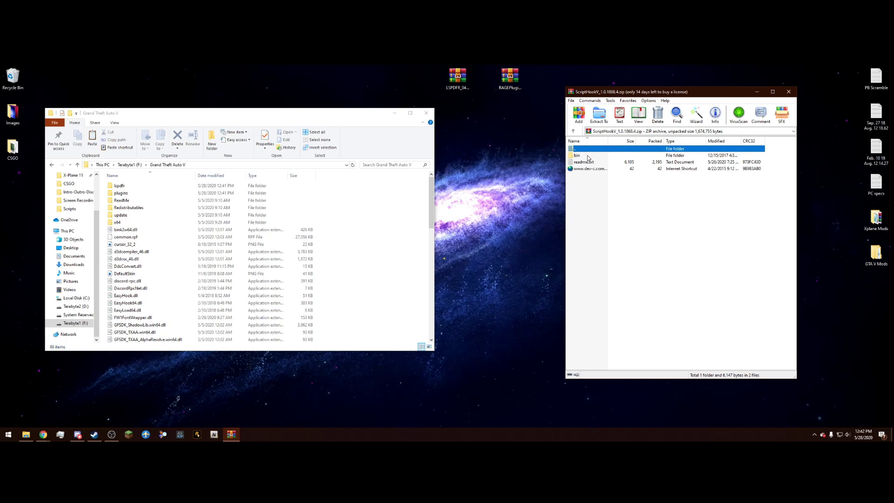
In the archive's bin folder, select dinput8.dll and ScriptHookV.dll, leaving out NativeTrainer.asi
{"action": "double_click", "coordinate": [589, 158]}
{"action": "left_click_drag", "start_coordinate": [615, 201], "coordinate": [596, 154]}
{"action": "left_click", "coordinate": [606, 205]}
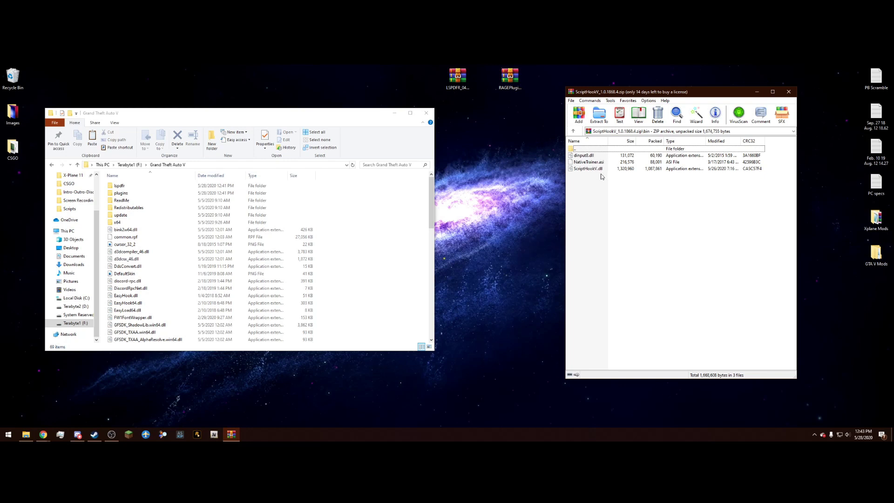
{"action": "left_click_drag", "start_coordinate": [604, 184], "coordinate": [594, 165]}
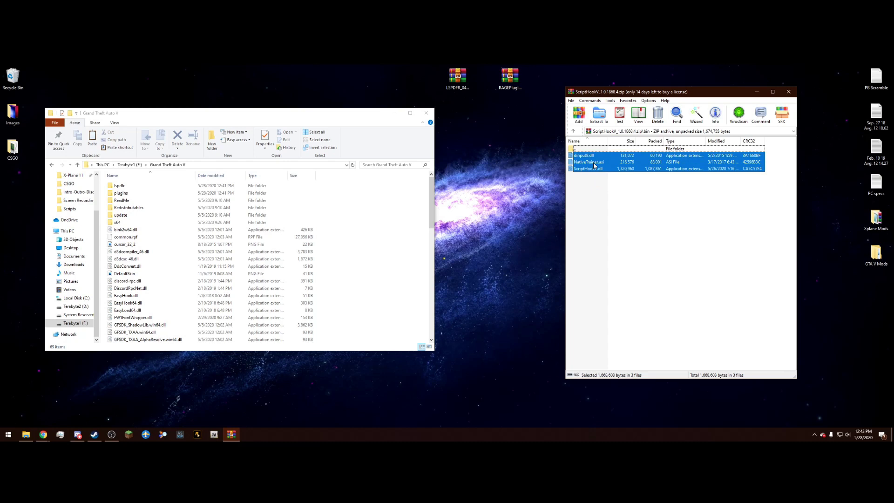
{"action": "left_click", "coordinate": [594, 163], "text": "ctrl"}
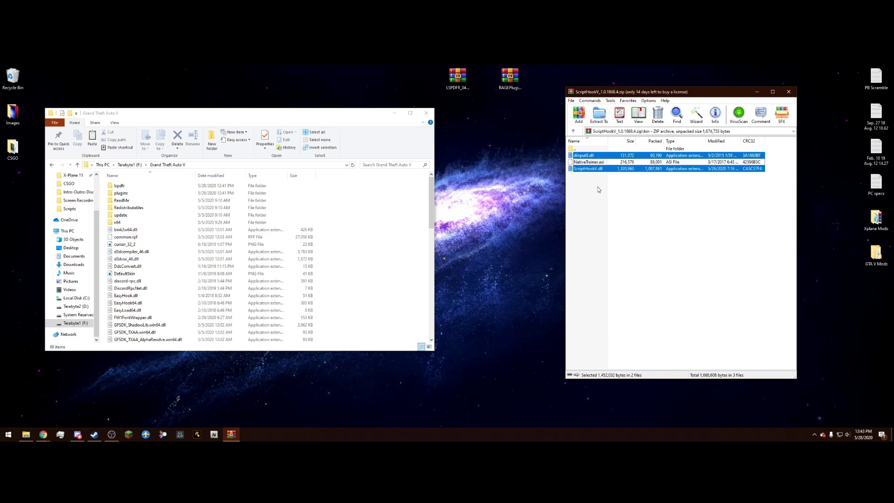
Copy dinput8.dll and ScriptHookV.dll into the Grand Theft Auto V folder and close the archive
{"action": "left_click_drag", "start_coordinate": [593, 172], "coordinate": [384, 222]}
{"action": "scroll", "coordinate": [370, 234], "scroll_direction": "down", "scroll_amount": 9}
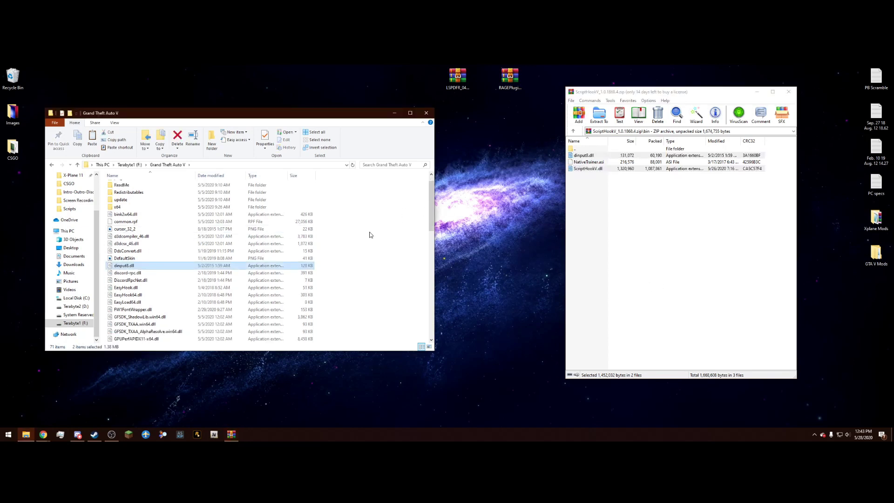
{"action": "left_click", "coordinate": [387, 229]}
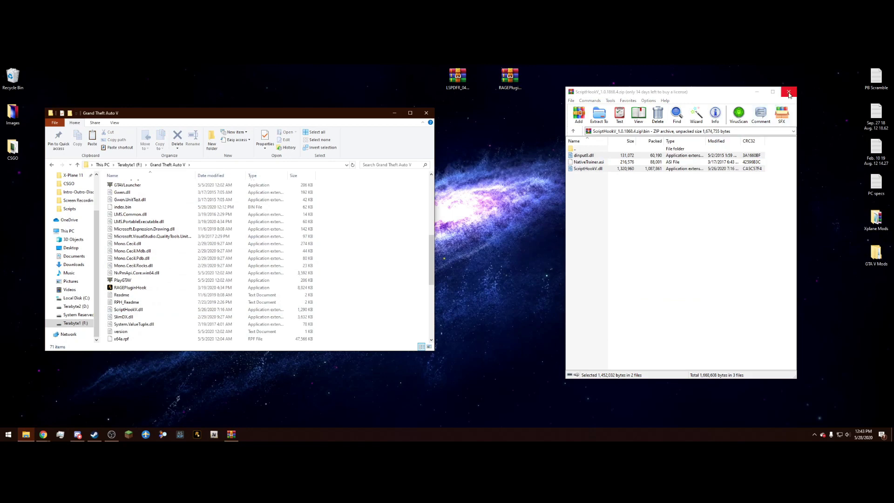
{"action": "left_click", "coordinate": [788, 92]}
{"action": "left_click_drag", "start_coordinate": [640, 182], "coordinate": [562, 81]}
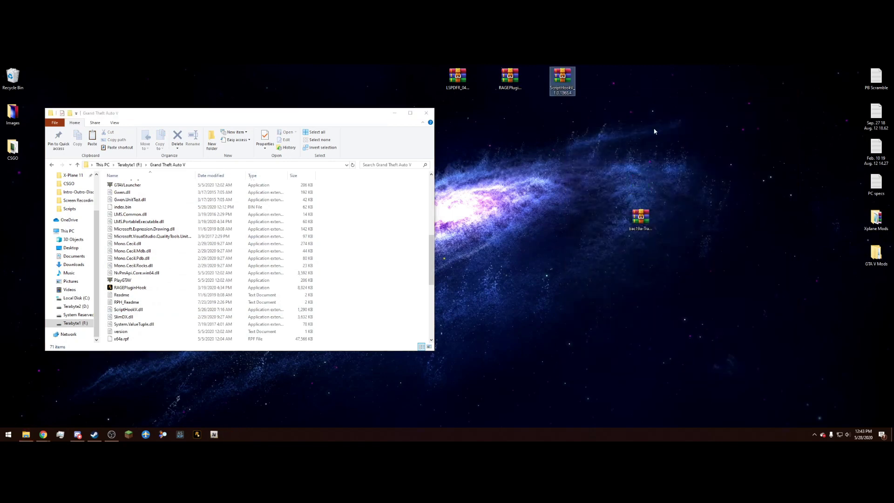
Open the TrainerV archive and select TrainerV.asi and trainerv.ini
{"action": "left_click", "coordinate": [648, 217]}
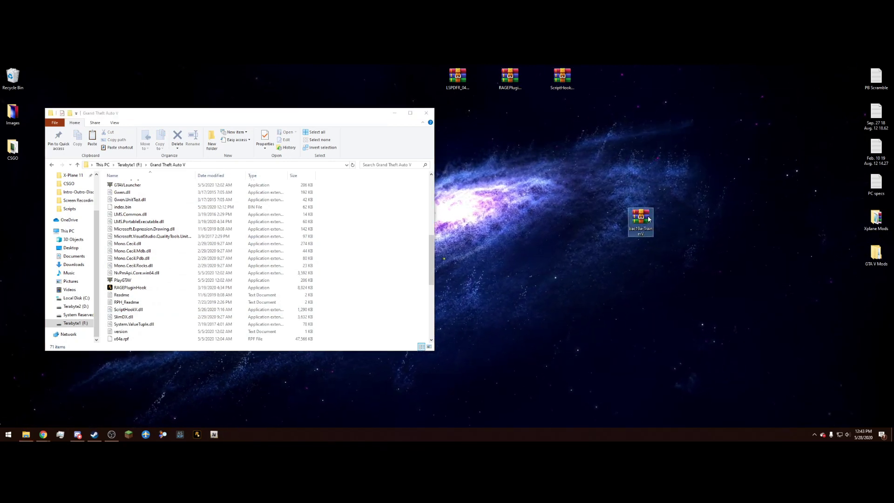
{"action": "double_click", "coordinate": [648, 218]}
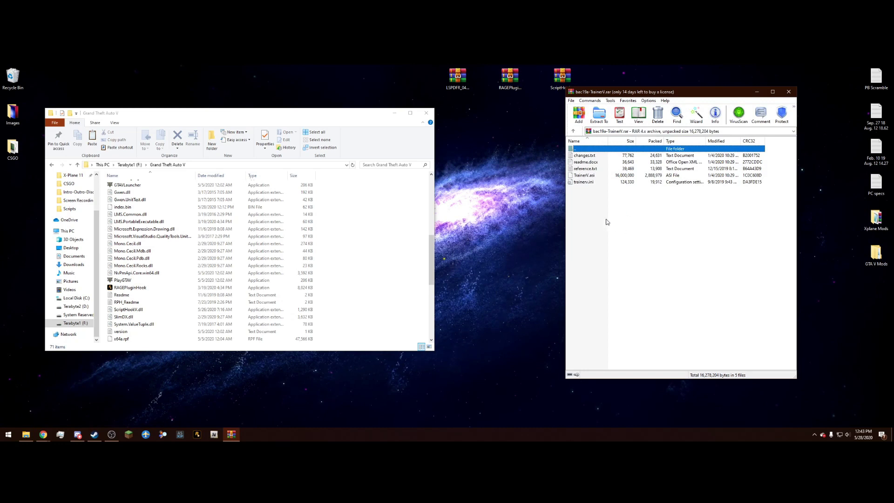
{"action": "left_click", "coordinate": [590, 157]}
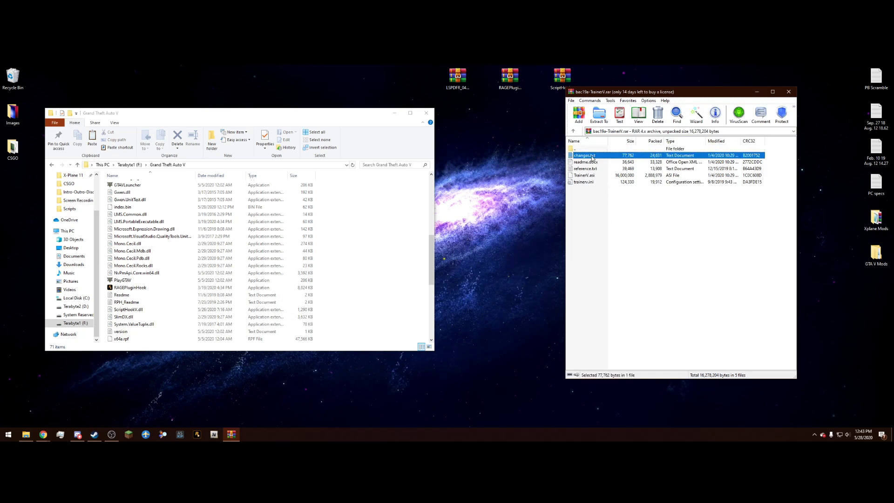
{"action": "left_click", "coordinate": [600, 163]}
{"action": "left_click", "coordinate": [601, 176]}
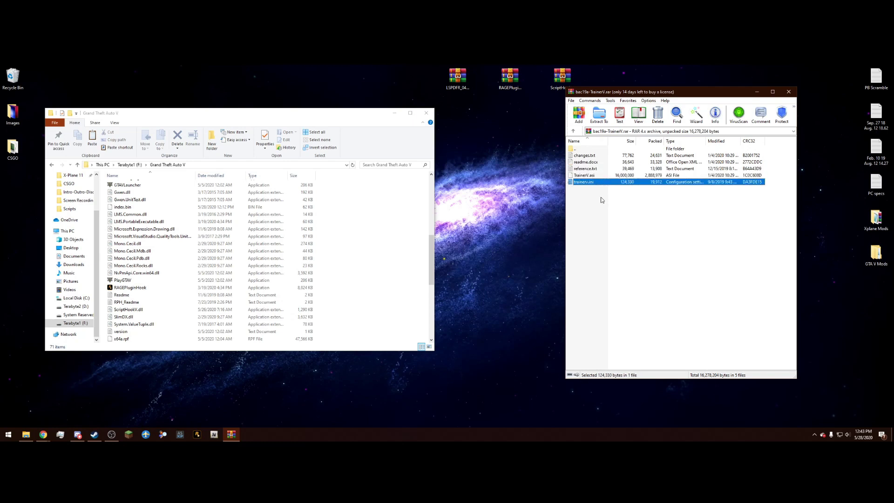
{"action": "left_click_drag", "start_coordinate": [625, 206], "coordinate": [596, 176]}
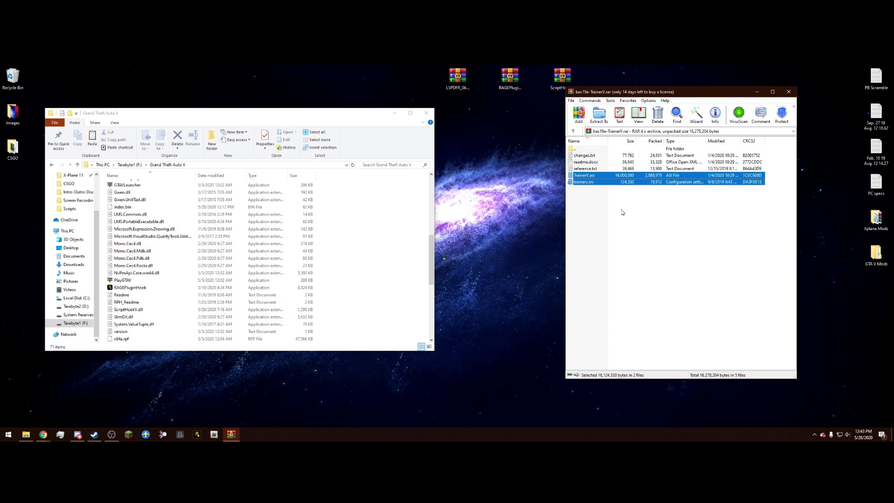
Copy TrainerV.asi and trainerv.ini into Grand Theft Auto V, close the archive, and centre the folder window
{"action": "left_click_drag", "start_coordinate": [601, 183], "coordinate": [381, 224]}
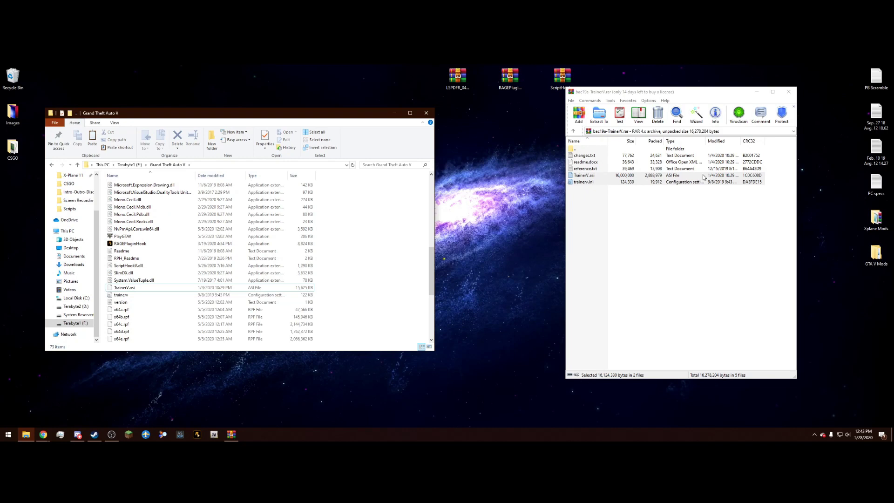
{"action": "left_click", "coordinate": [788, 92]}
{"action": "left_click_drag", "start_coordinate": [641, 218], "coordinate": [622, 87]}
{"action": "left_click_drag", "start_coordinate": [293, 113], "coordinate": [525, 135]}
{"action": "scroll", "coordinate": [588, 266], "scroll_direction": "up", "scroll_amount": 7}
{"action": "scroll", "coordinate": [587, 268], "scroll_direction": "up", "scroll_amount": 4}
{"action": "scroll", "coordinate": [586, 272], "scroll_direction": "down", "scroll_amount": 17}
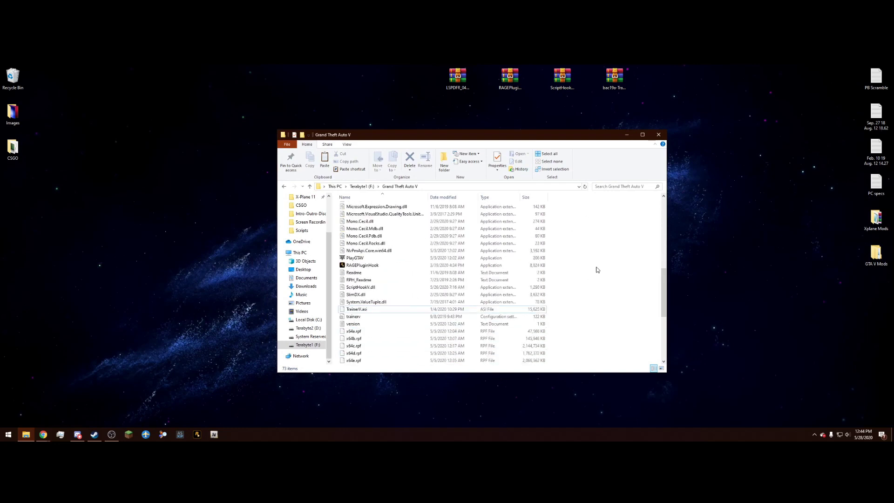
Create a desktop shortcut to RAGEPluginHook via Send to > Desktop (create shortcut)
{"action": "left_click", "coordinate": [356, 266]}
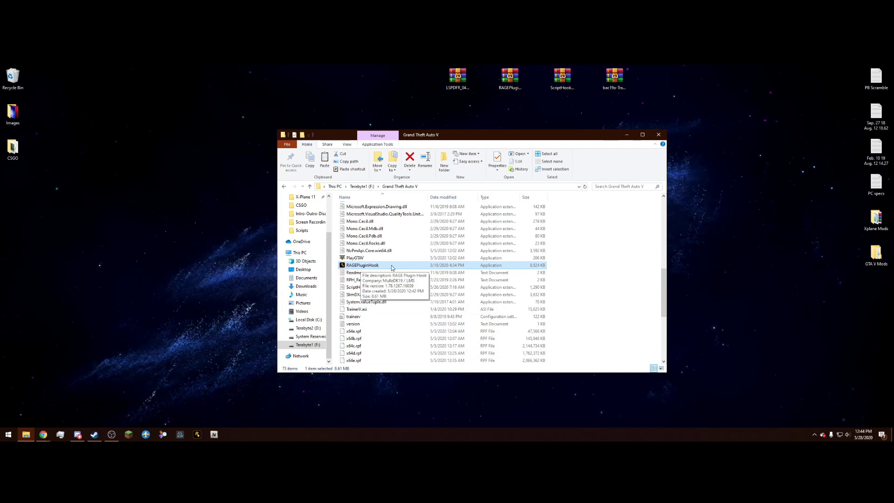
{"action": "right_click", "coordinate": [392, 268]}
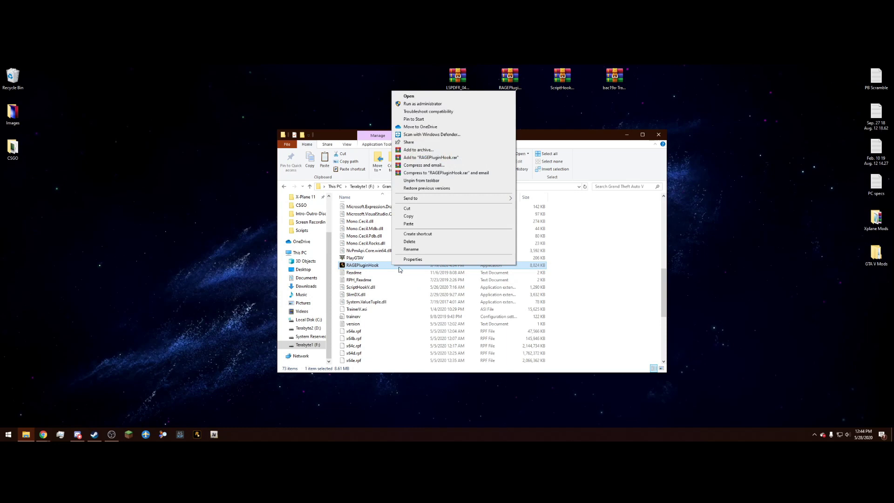
{"action": "mouse_move", "coordinate": [452, 199]}
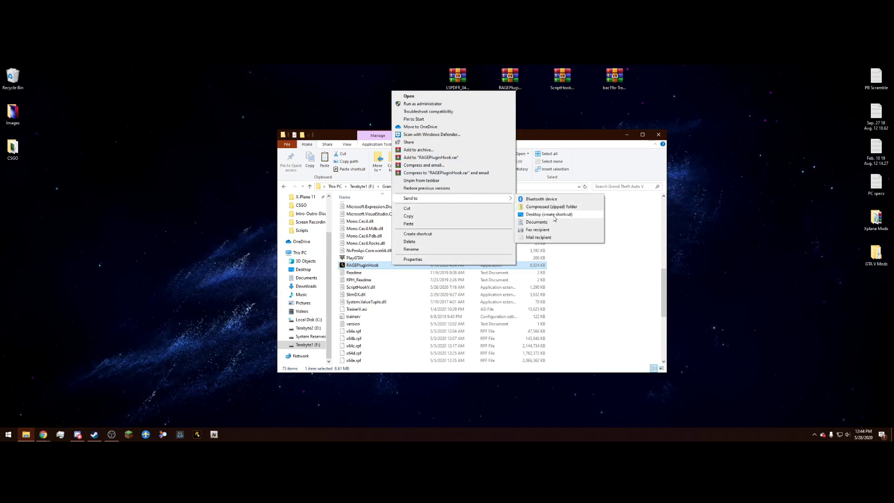
{"action": "left_click", "coordinate": [554, 218]}
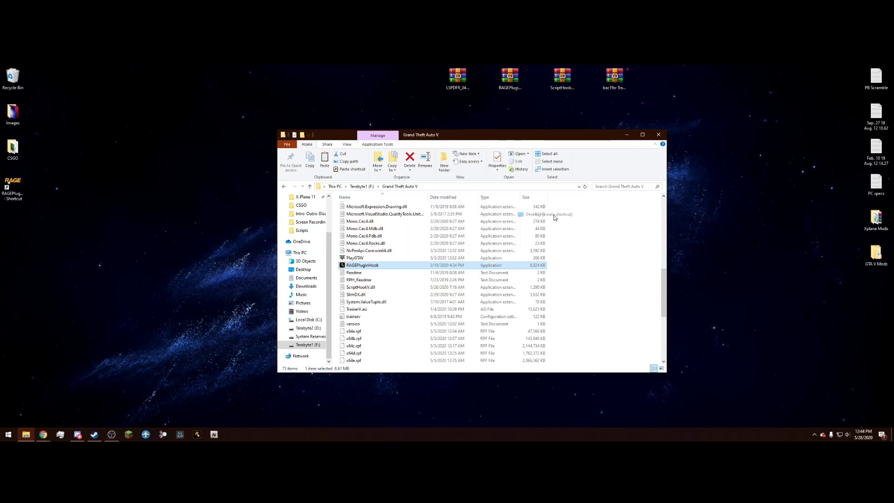
{"action": "left_click_drag", "start_coordinate": [14, 186], "coordinate": [185, 301]}
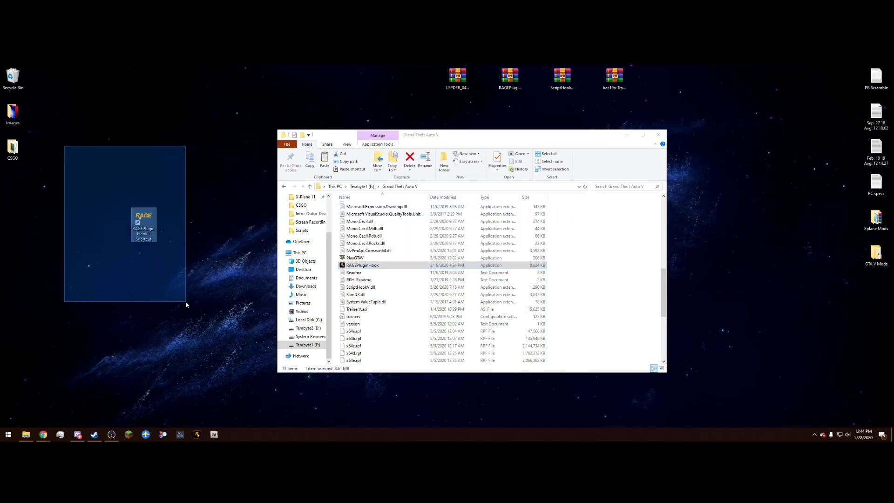
Close the Grand Theft Auto V folder window and place the RAGE shortcut mid-desktop
{"action": "left_click", "coordinate": [660, 138]}
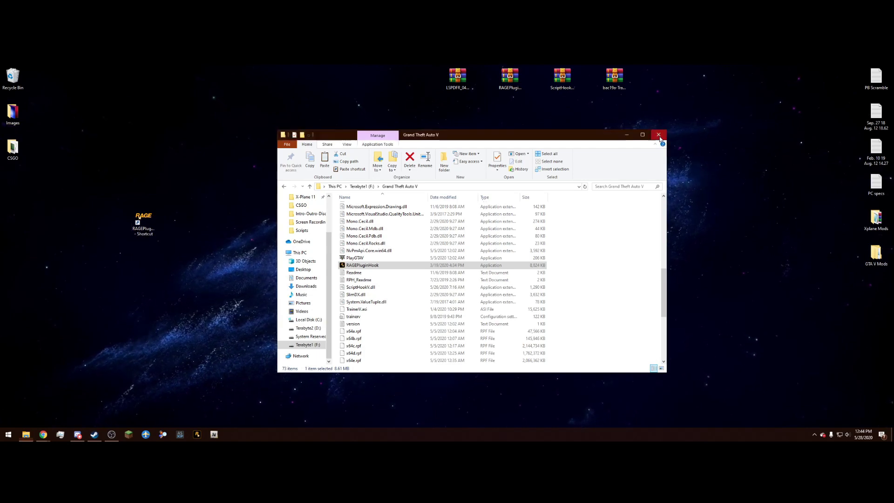
{"action": "left_click", "coordinate": [659, 139]}
{"action": "left_click_drag", "start_coordinate": [144, 222], "coordinate": [566, 291]}
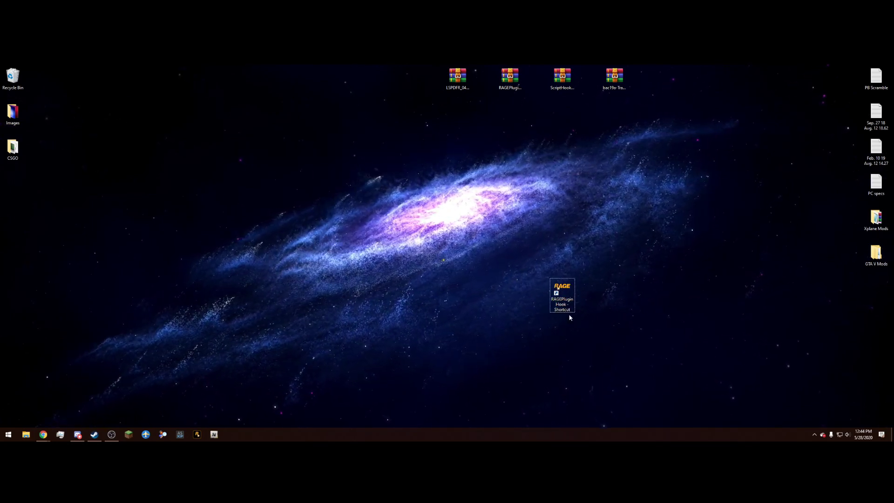
Launch RAGE Plugin Hook from the desktop shortcut, accept the disclaimer, and approve backing up the game version
{"action": "double_click", "coordinate": [563, 298]}
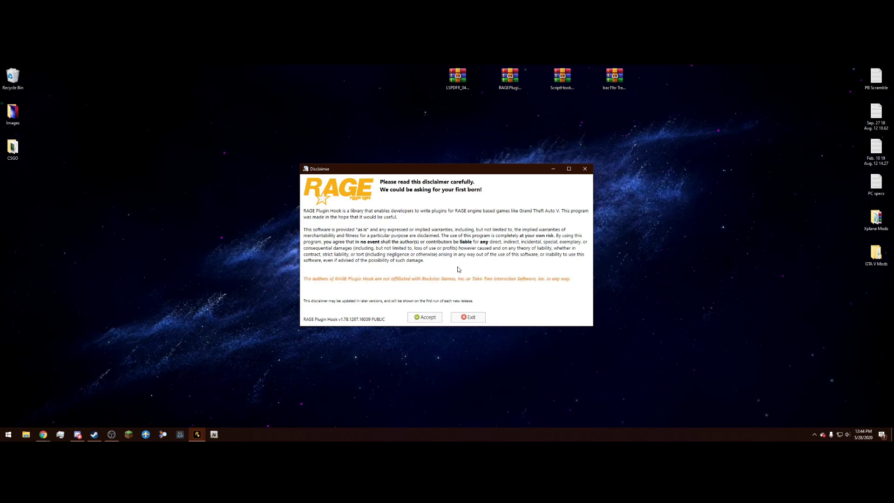
{"action": "left_click", "coordinate": [431, 320]}
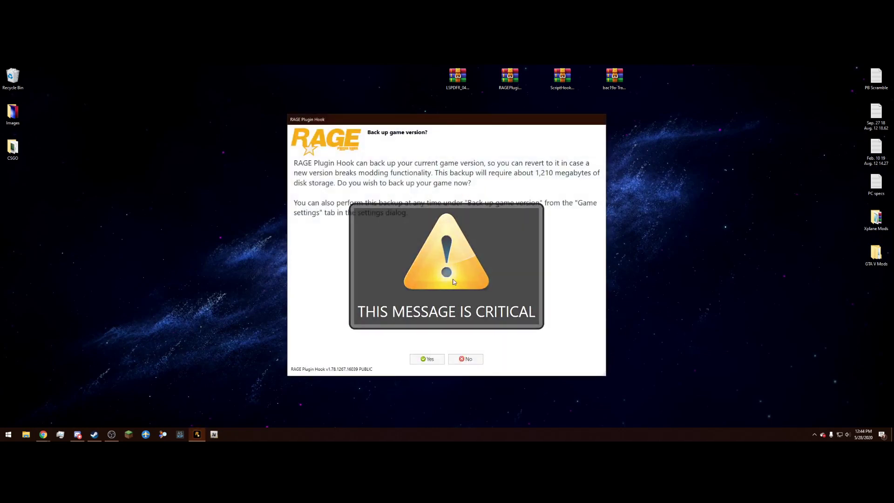
{"action": "left_click", "coordinate": [426, 359]}
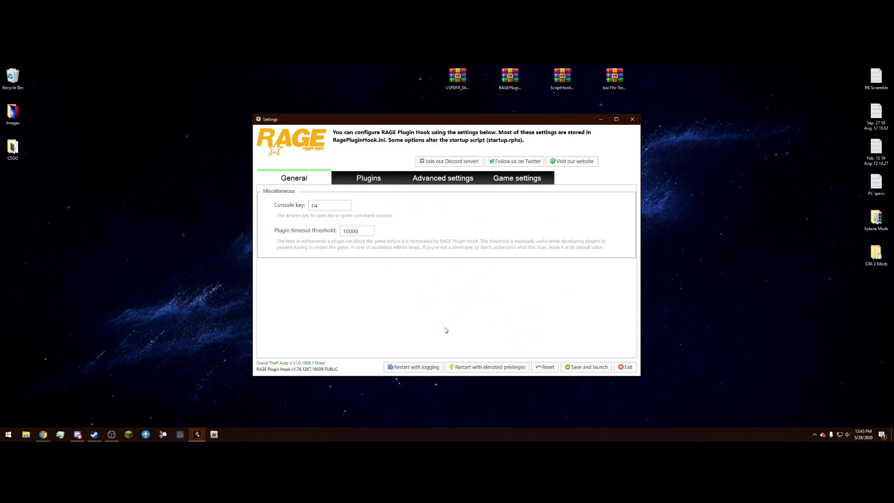
Change the Plugin timeout threshold on the General tab from 10000 to 60000
{"action": "double_click", "coordinate": [344, 232]}
{"action": "left_click", "coordinate": [426, 235]}
{"action": "double_click", "coordinate": [346, 232]}
{"action": "left_click", "coordinate": [346, 232]}
{"action": "key", "text": "BackSpace"}
{"action": "type", "text": "6"}
{"action": "left_click", "coordinate": [380, 181]}
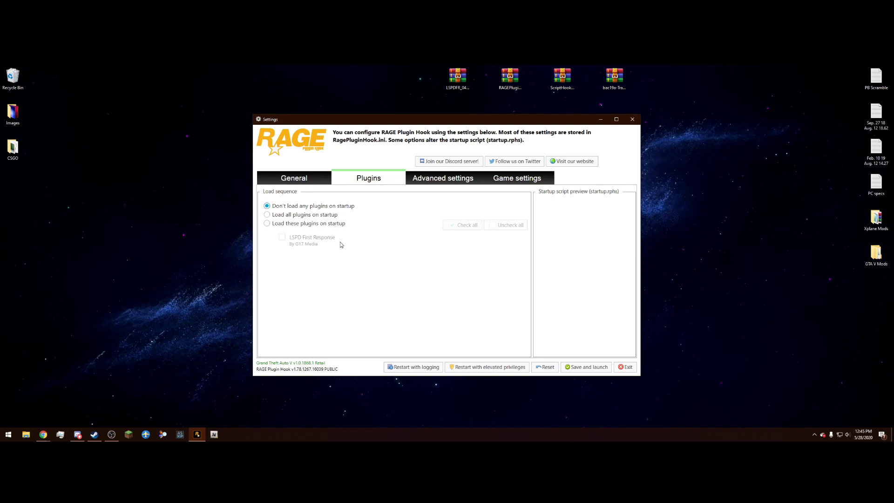
Set the Plugins tab to load all plugins on startup
{"action": "left_click", "coordinate": [283, 225]}
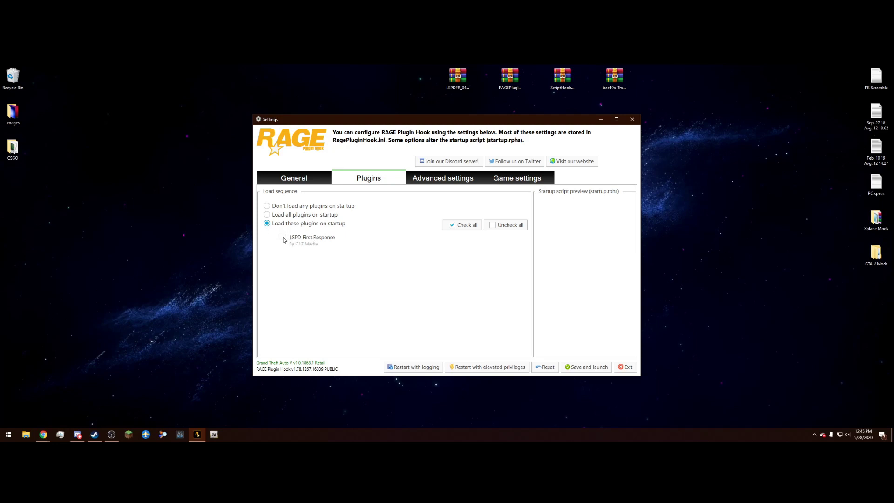
{"action": "left_click", "coordinate": [283, 238]}
{"action": "left_click", "coordinate": [267, 215]}
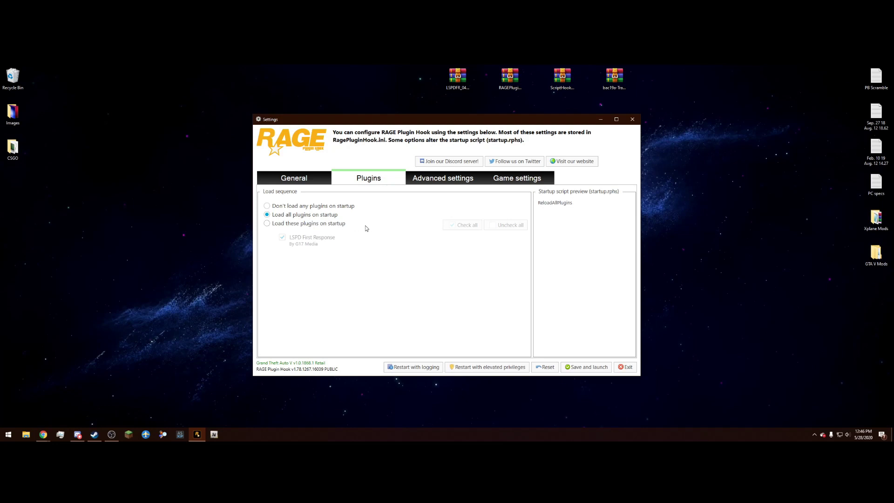
Review the Advanced and Game settings tabs, then save the settings and launch the game
{"action": "left_click", "coordinate": [442, 181]}
{"action": "scroll", "coordinate": [462, 240], "scroll_direction": "down", "scroll_amount": 1}
{"action": "scroll", "coordinate": [462, 240], "scroll_direction": "up", "scroll_amount": 1}
{"action": "left_click", "coordinate": [512, 181]}
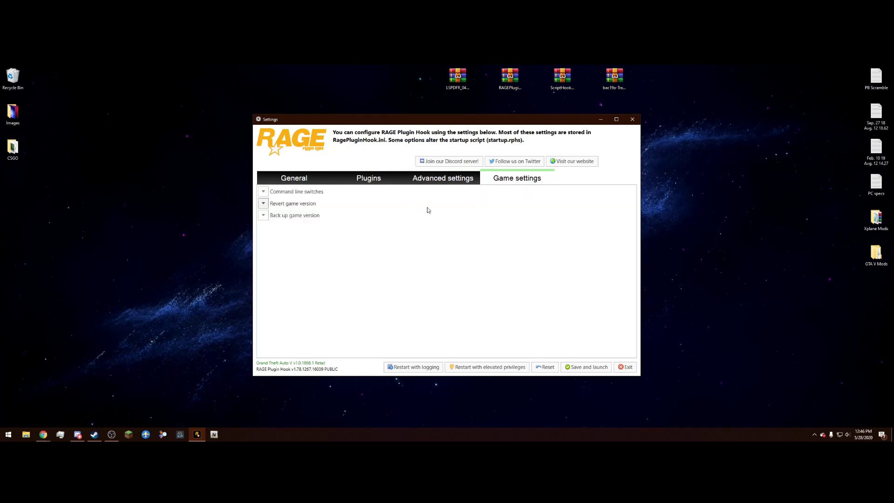
{"action": "left_click", "coordinate": [384, 182]}
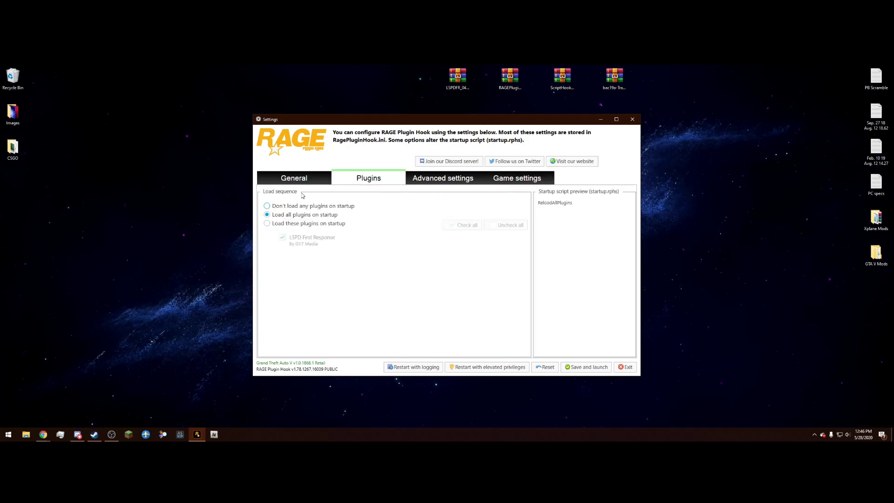
{"action": "left_click", "coordinate": [320, 174]}
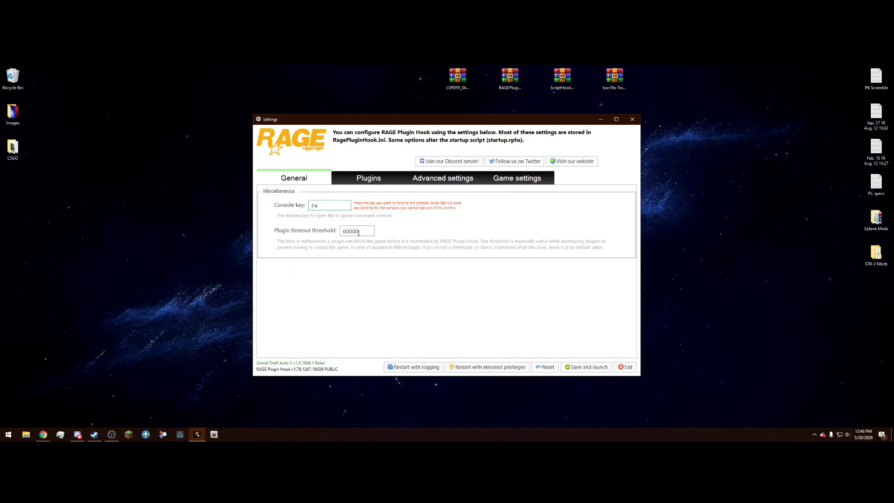
{"action": "left_click", "coordinate": [591, 368]}
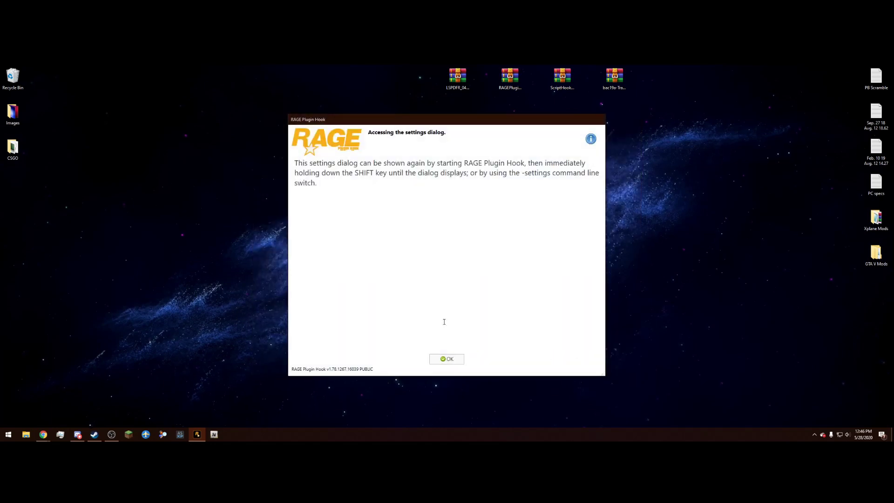
Dismiss the 'Accessing the settings dialog' notice with OK and let the game load
{"action": "left_click", "coordinate": [455, 358]}
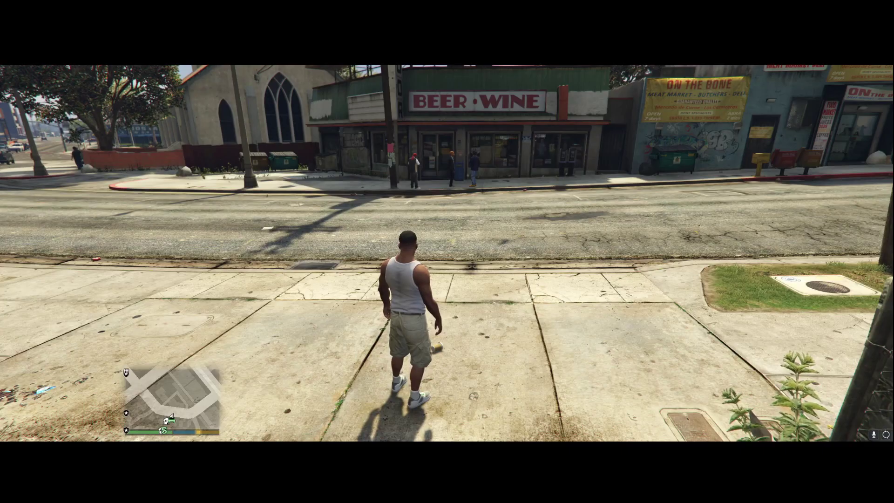
Use the LSPDFR pause-menu option to travel to the nearest police station
{"action": "key", "text": "Escape"}
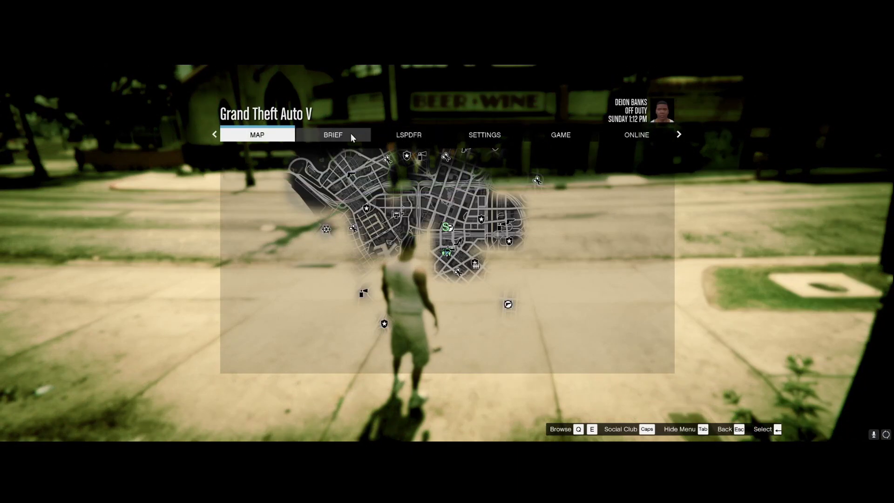
{"action": "left_click", "coordinate": [421, 135]}
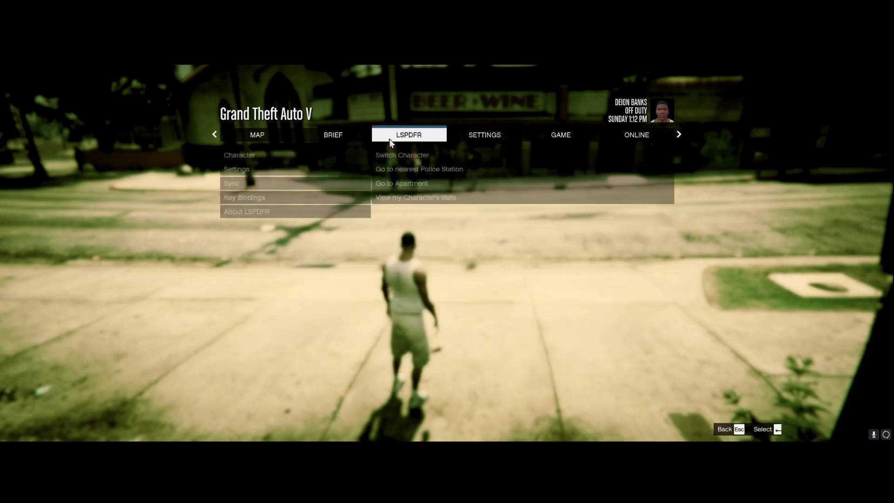
{"action": "left_click", "coordinate": [315, 154]}
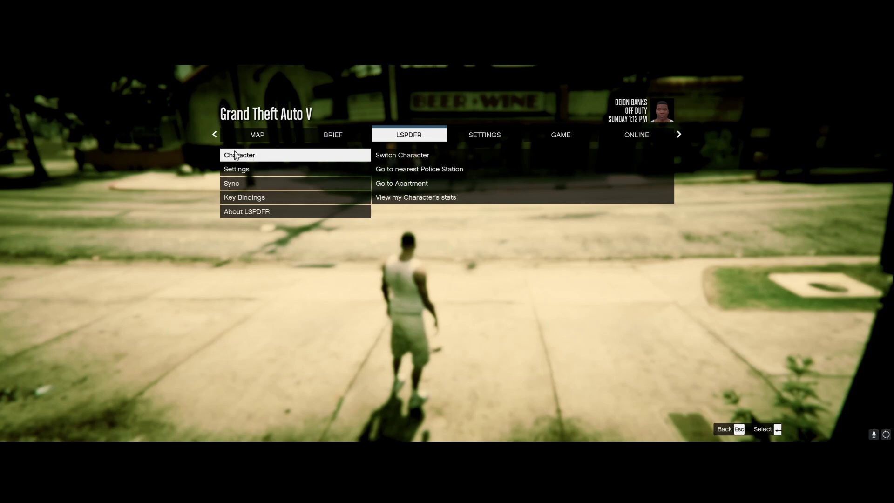
{"action": "left_click", "coordinate": [431, 169]}
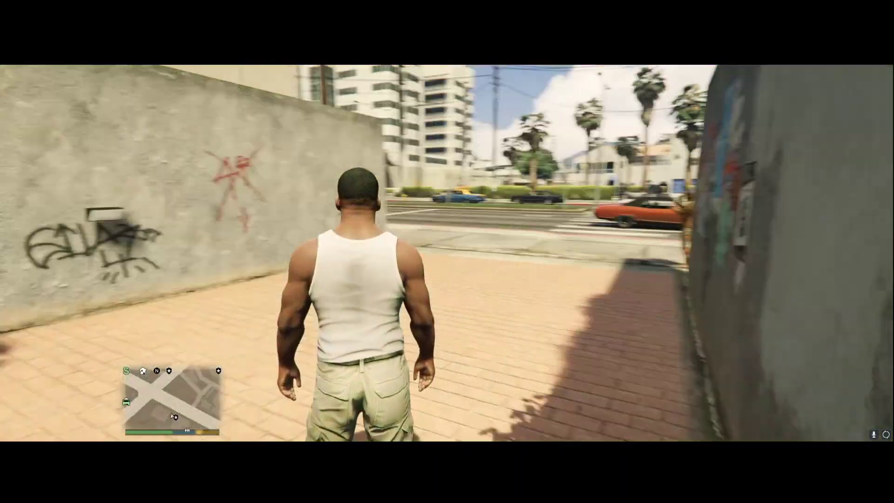
Walk along the sidewalk and around the poster wall toward the station entrance
{"action": "key", "text": "w"}
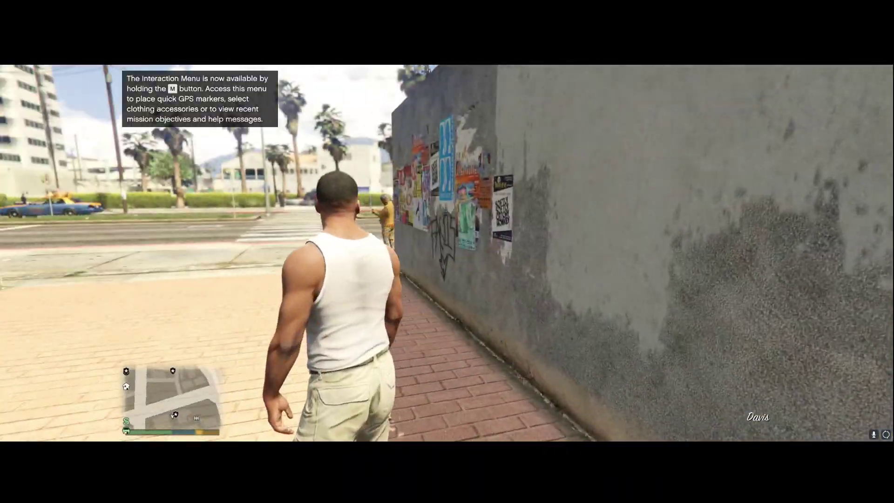
{"action": "key", "text": "w"}
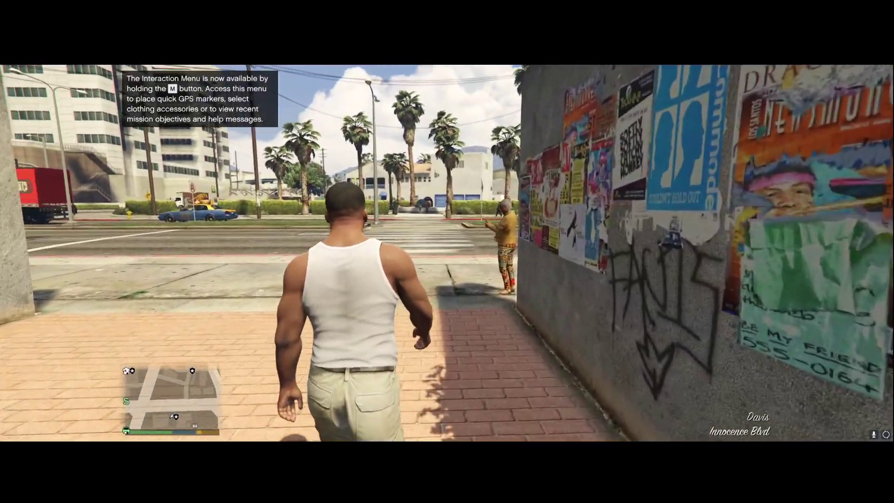
{"action": "key", "text": "w"}
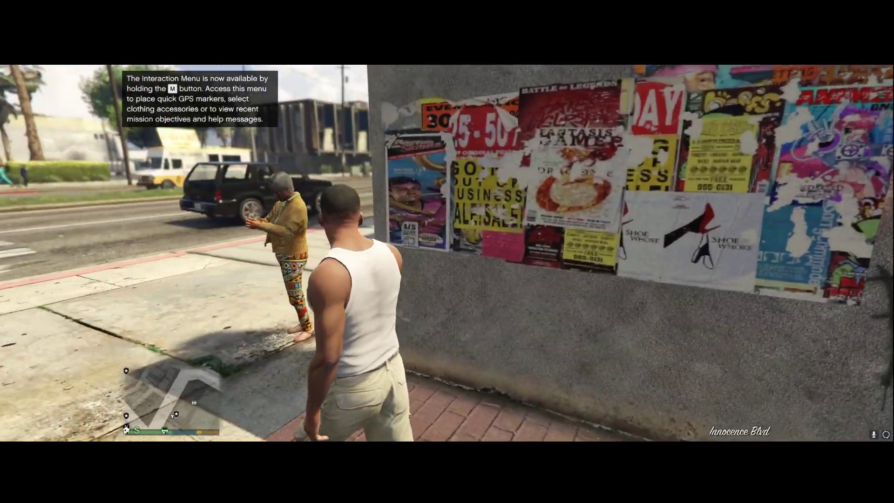
{"action": "key", "text": "w"}
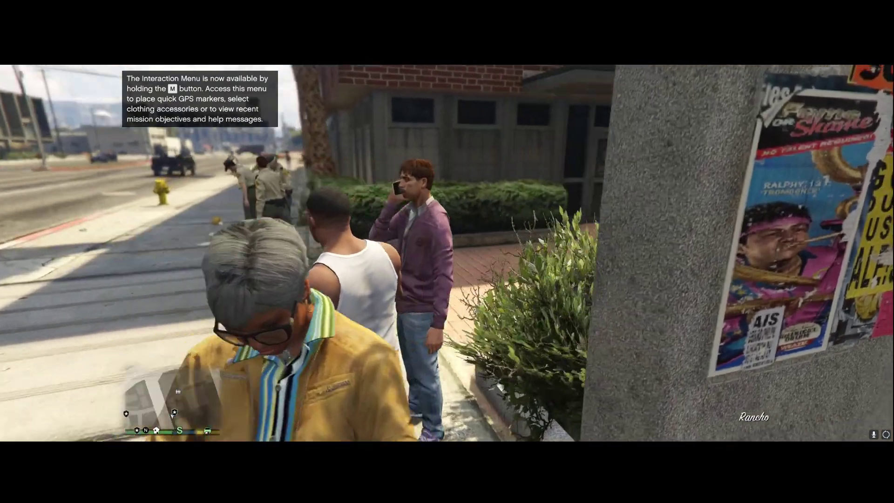
Walk up to the Sheriff doors, face them, and enter the Davis Sheriff Station
{"action": "key", "text": "w"}
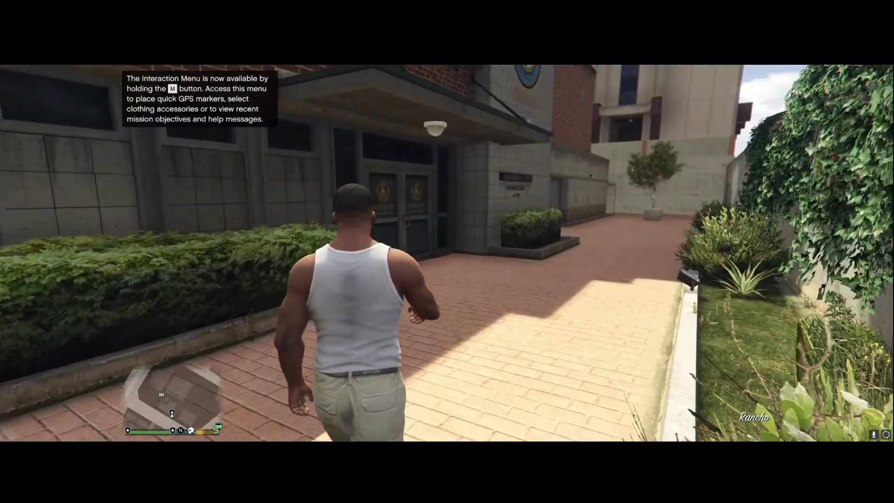
{"action": "key", "text": "w"}
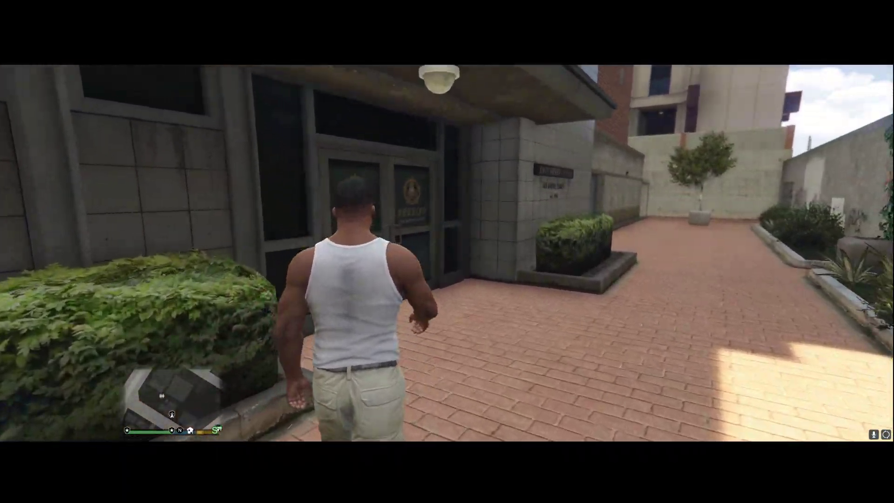
{"action": "key", "text": "w"}
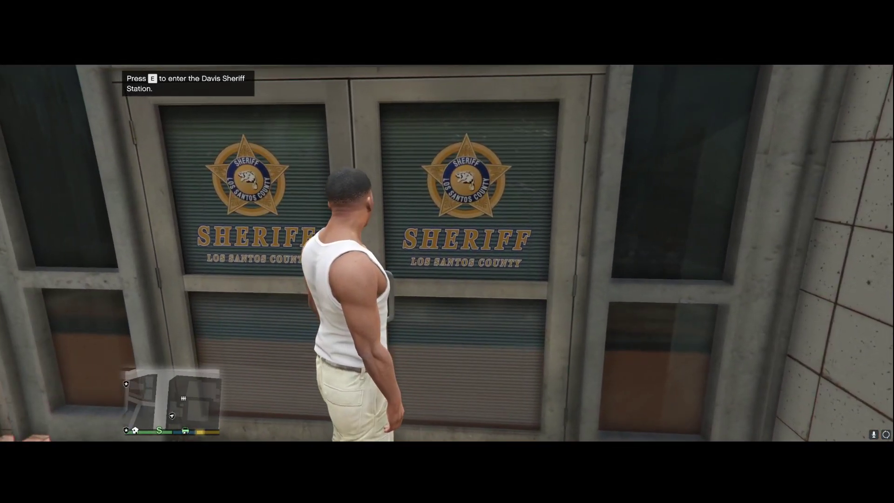
{"action": "key", "text": "w"}
{"action": "key", "text": "e"}
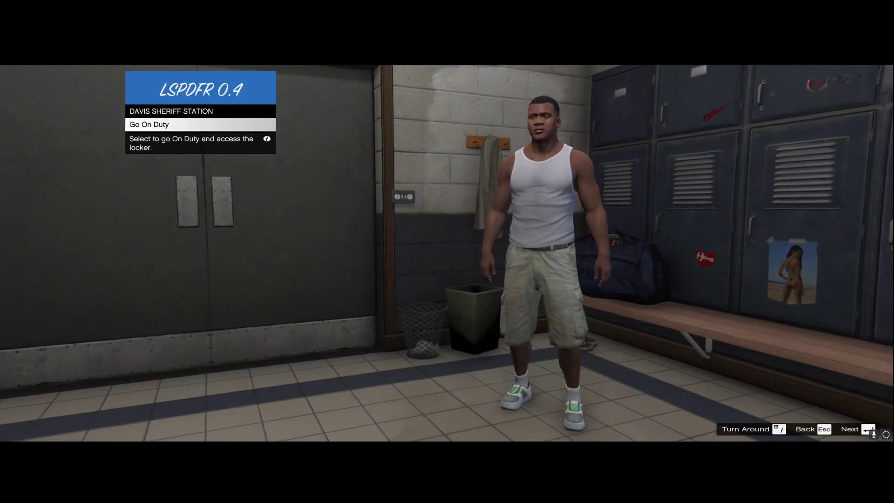
Choose Go On Duty and accept the Select Character prompt to reach the Character Creator
{"action": "key", "text": "Return"}
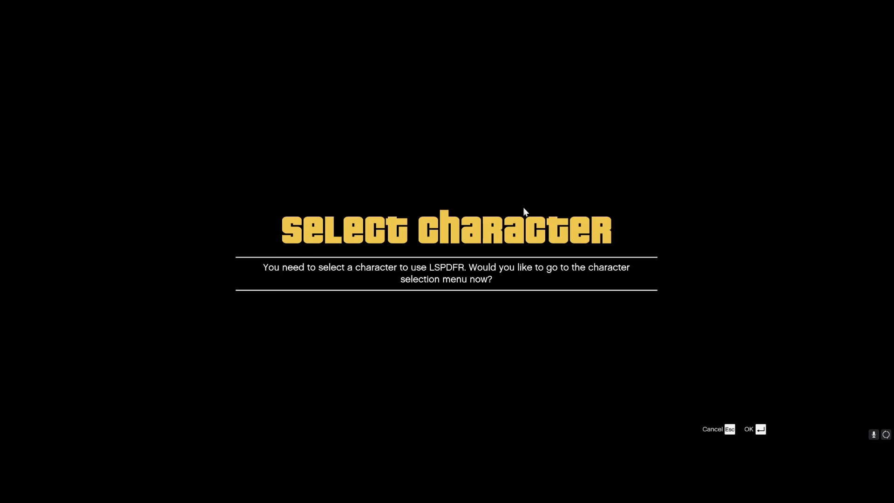
{"action": "key", "text": "Return"}
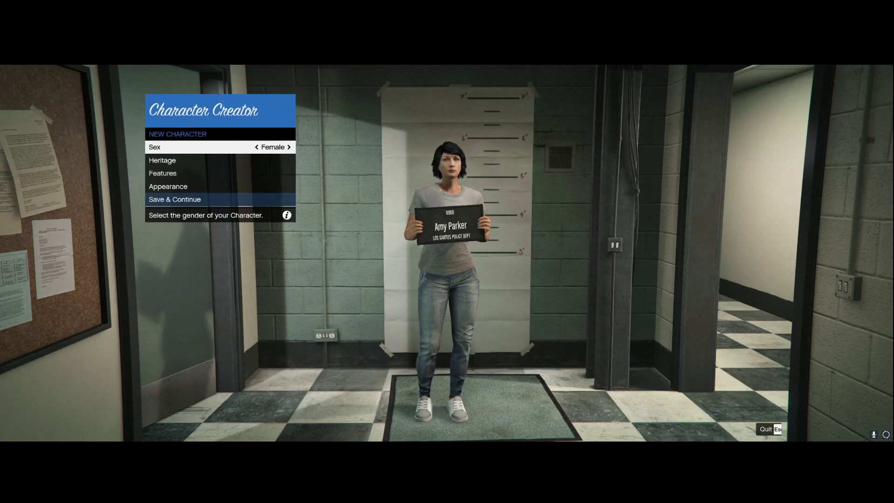
Make the character male with heritage mother Nicole and father Santiago
{"action": "key", "text": "Right"}
{"action": "key", "text": "Down"}
{"action": "key", "text": "Return"}
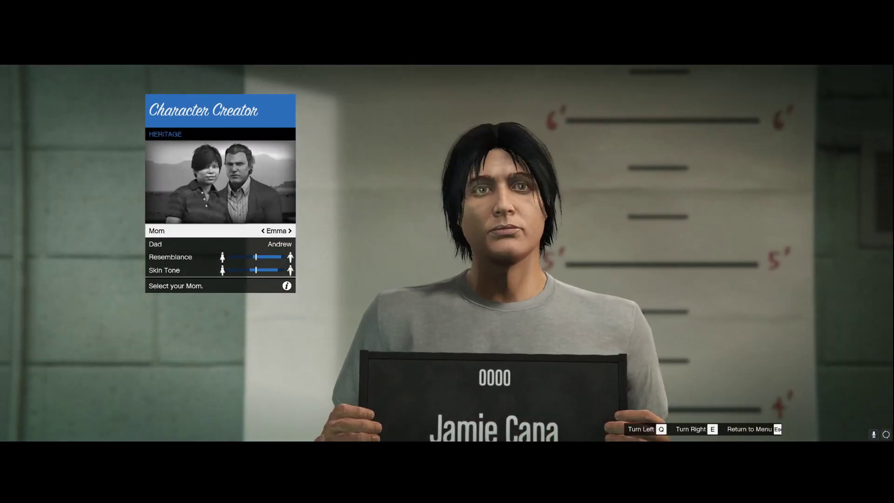
{"action": "key", "text": "Right"}
{"action": "key", "text": "Right"}
{"action": "key", "text": "Right"}
{"action": "key", "text": "Right"}
{"action": "key", "text": "Right"}
{"action": "key", "text": "Right"}
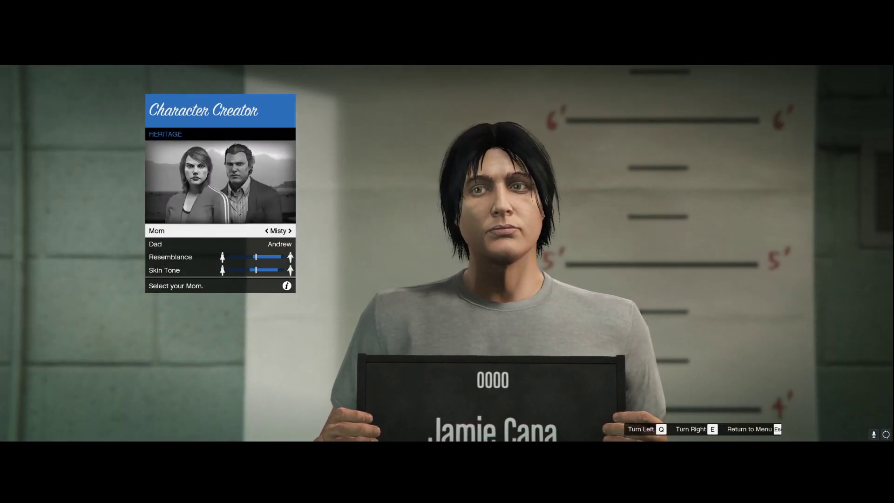
{"action": "key", "text": "Right"}
{"action": "key", "text": "Right"}
{"action": "key", "text": "Right"}
{"action": "key", "text": "Right"}
{"action": "key", "text": "Right"}
{"action": "key", "text": "Right"}
{"action": "key", "text": "Right"}
{"action": "key", "text": "Right"}
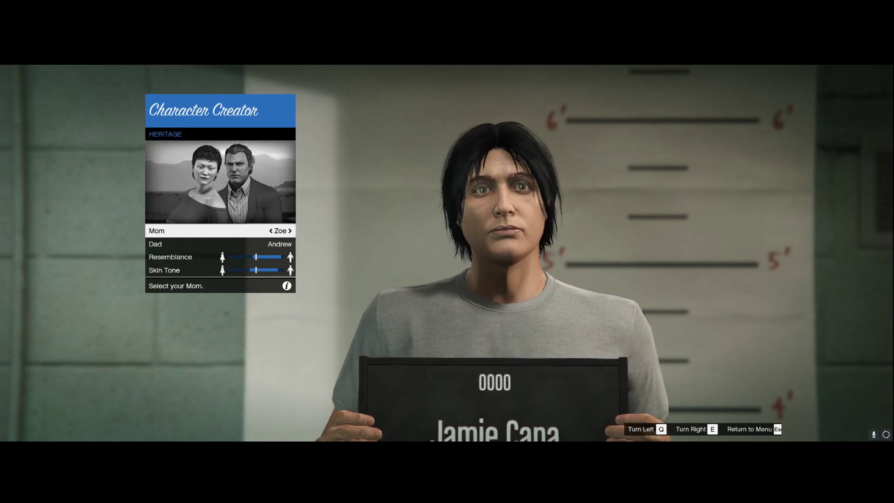
{"action": "key", "text": "Right"}
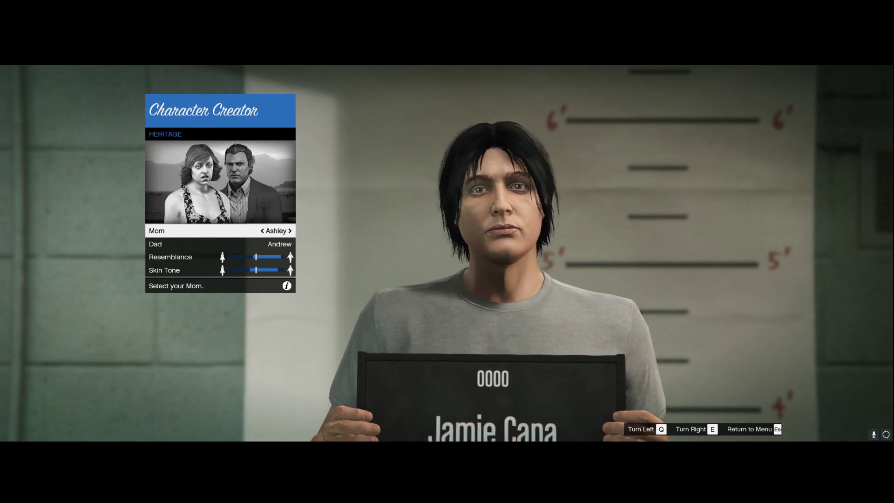
{"action": "key", "text": "Right"}
{"action": "key", "text": "Left"}
{"action": "key", "text": "Left"}
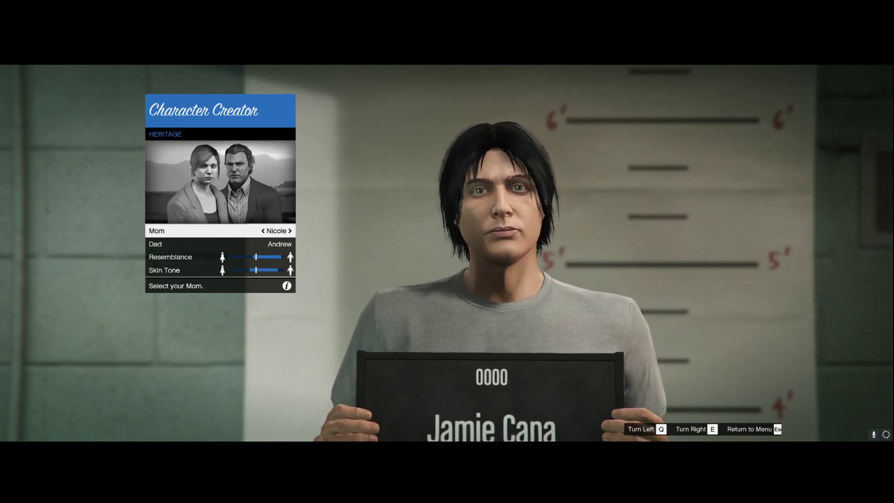
{"action": "key", "text": "Down"}
{"action": "key", "text": "Right"}
{"action": "key", "text": "Right"}
{"action": "key", "text": "Right"}
{"action": "key", "text": "Right"}
{"action": "key", "text": "Right"}
{"action": "key", "text": "Right"}
{"action": "key", "text": "Right"}
{"action": "key", "text": "Right"}
{"action": "key", "text": "Right"}
{"action": "key", "text": "Right"}
{"action": "key", "text": "Right"}
{"action": "key", "text": "Right"}
{"action": "key", "text": "Right"}
{"action": "key", "text": "Left"}
{"action": "key", "text": "Down"}
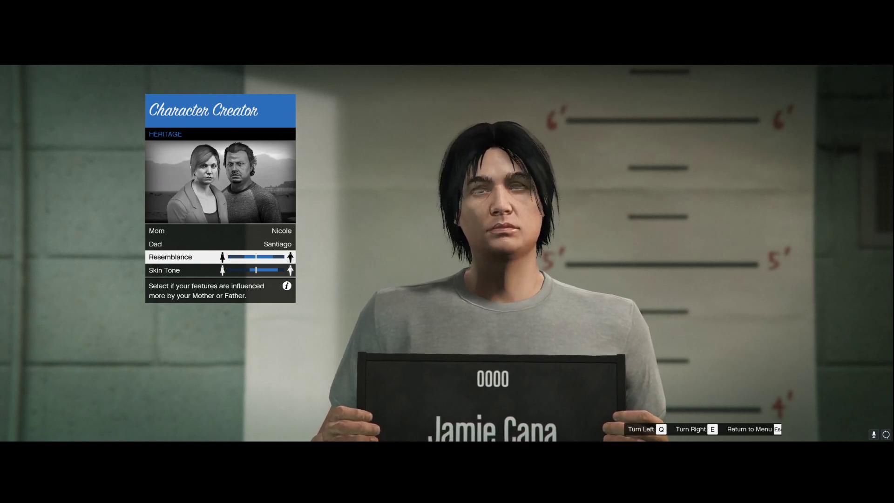
{"action": "key", "text": "Down"}
Move on to appearance settings and choose short side-part dark brown hair
{"action": "key", "text": "Escape"}
{"action": "key", "text": "Down"}
{"action": "key", "text": "Return"}
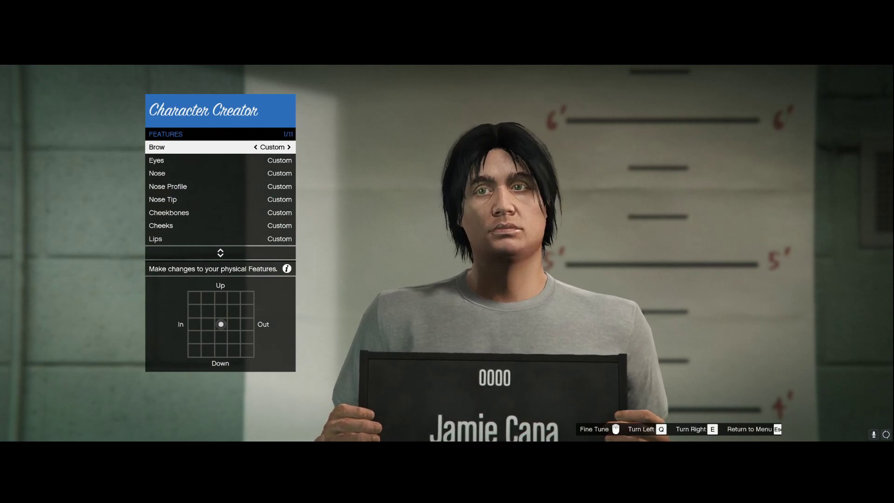
{"action": "key", "text": "Escape"}
{"action": "key", "text": "Down"}
{"action": "key", "text": "Return"}
{"action": "key", "text": "Right"}
{"action": "key", "text": "Right"}
{"action": "key", "text": "Right"}
{"action": "key", "text": "Right"}
{"action": "key", "text": "Right"}
{"action": "key", "text": "Right"}
{"action": "key", "text": "Right"}
{"action": "key", "text": "Right"}
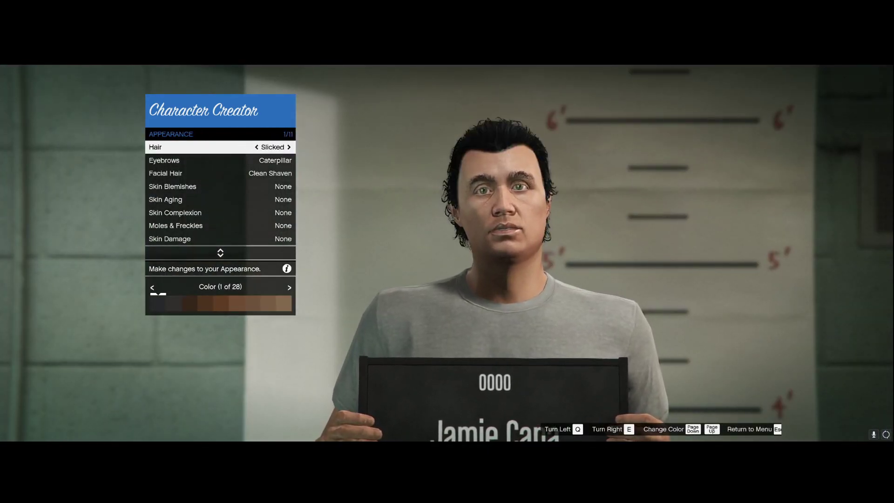
{"action": "key", "text": "Right"}
{"action": "key", "text": "Right"}
{"action": "key", "text": "Left"}
{"action": "key", "text": "Right"}
{"action": "key", "text": "Right"}
{"action": "key", "text": "Right"}
{"action": "key", "text": "Right"}
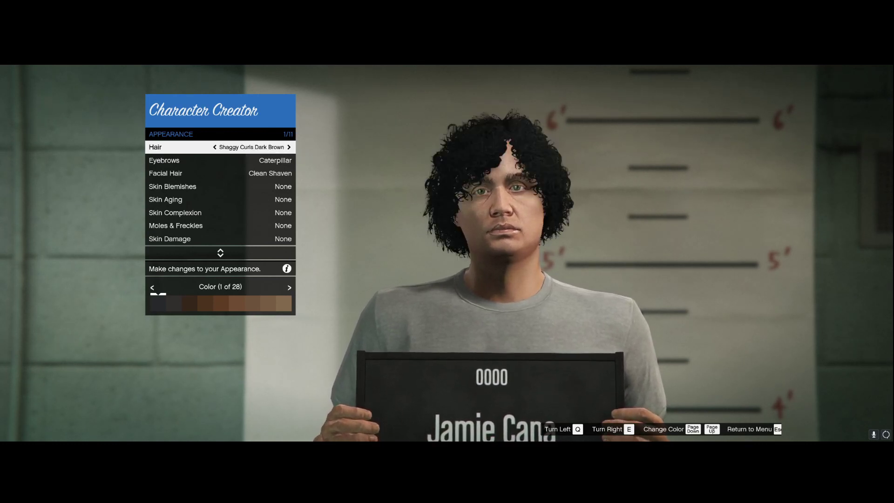
{"action": "key", "text": "Right"}
{"action": "key", "text": "Right"}
Give him a trimmed beard and return to the main Character Creator list
{"action": "key", "text": "Down"}
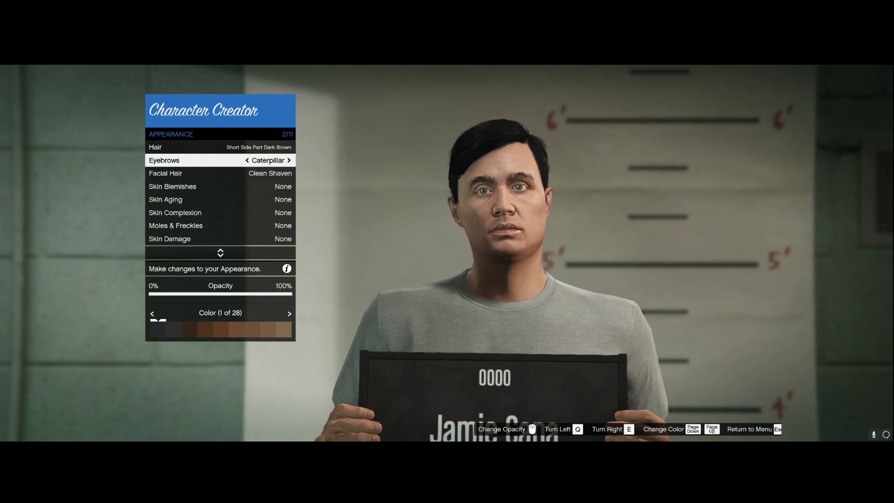
{"action": "key", "text": "Down"}
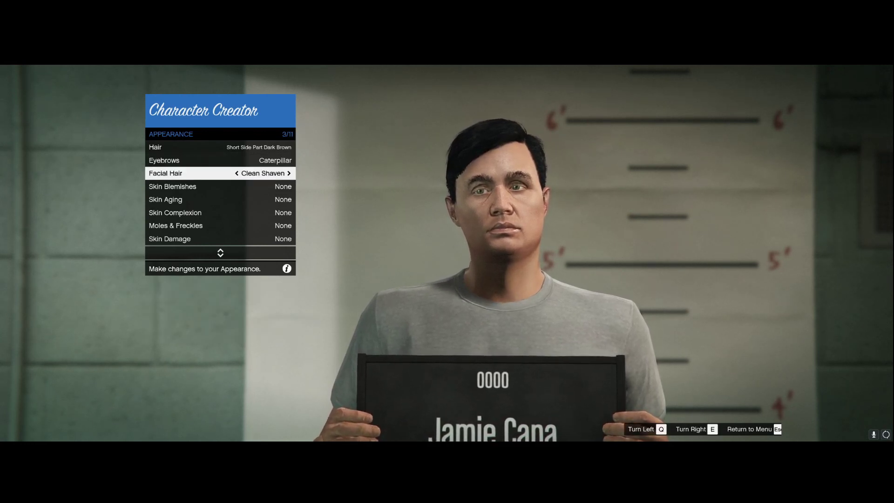
{"action": "key", "text": "Right"}
{"action": "key", "text": "Right"}
{"action": "key", "text": "Right"}
{"action": "key", "text": "Right"}
{"action": "key", "text": "Right"}
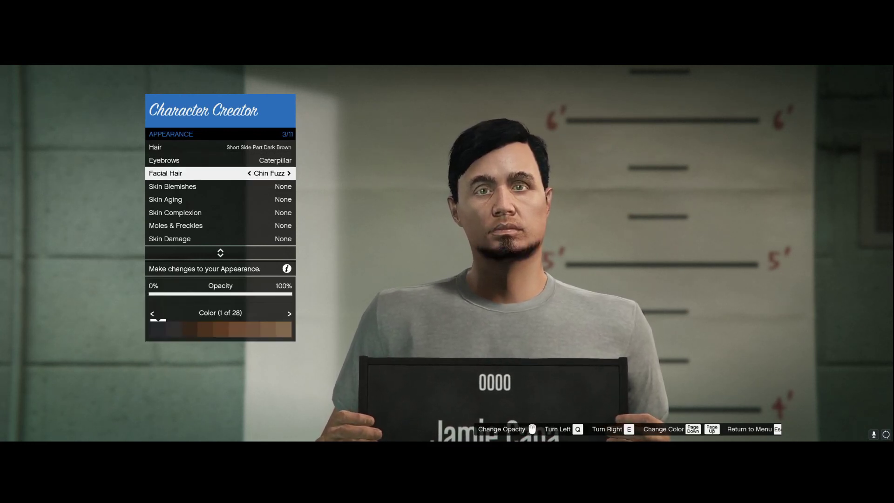
{"action": "key", "text": "Right"}
{"action": "key", "text": "Right"}
{"action": "key", "text": "Right"}
{"action": "key", "text": "Right"}
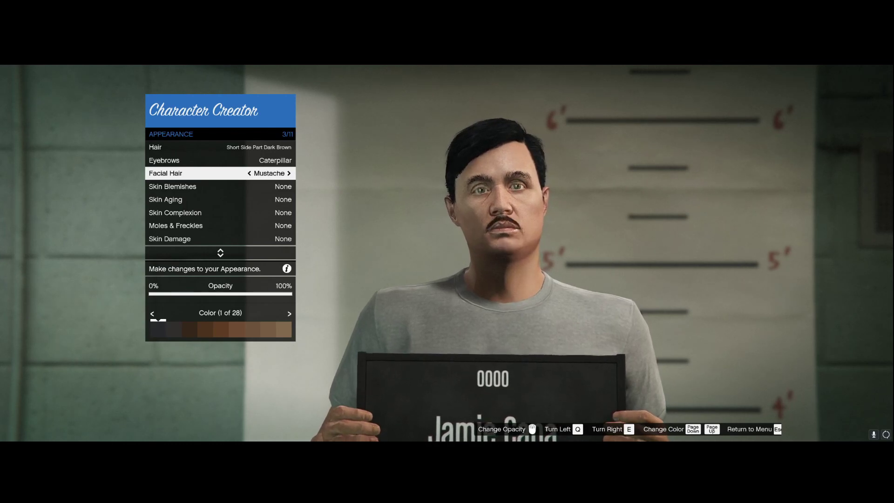
{"action": "key", "text": "Right"}
{"action": "key", "text": "Escape"}
{"action": "key", "text": "Down"}
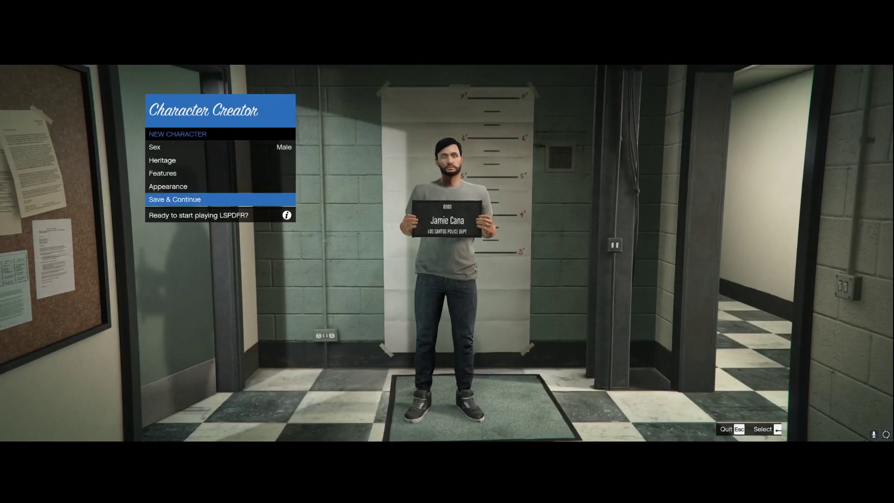
Save the officer under the chosen character name and select him to play
{"action": "key", "text": "Return"}
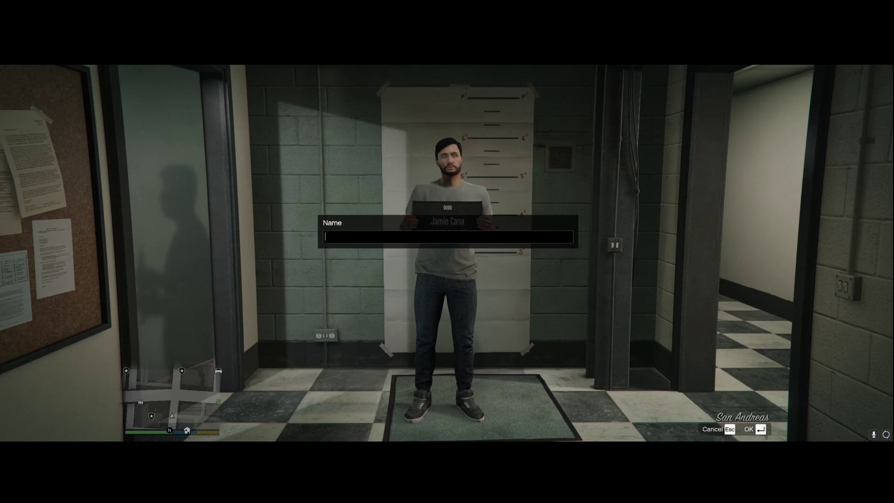
{"action": "type", "text": "Ethan Horn"}
{"action": "key", "text": "Return"}
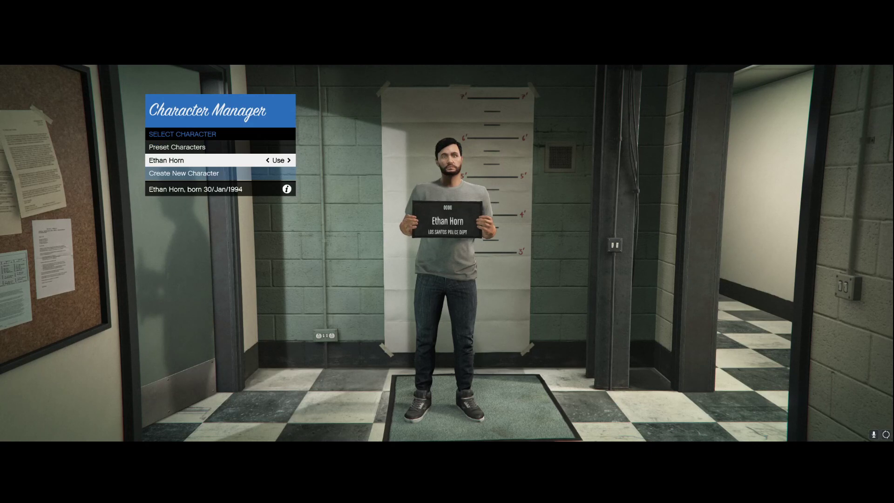
{"action": "key", "text": "Return"}
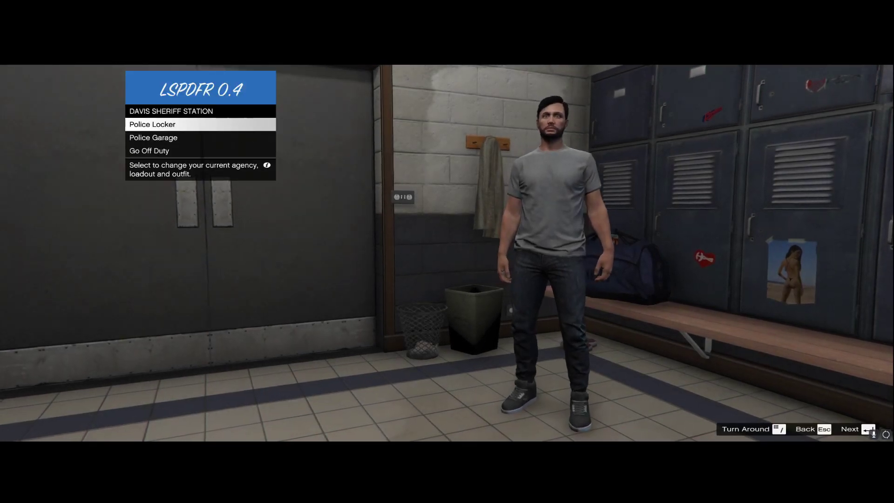
Look over the Police Locker options without changes, then enter the Police Garage
{"action": "key", "text": "Down"}
{"action": "key", "text": "Down"}
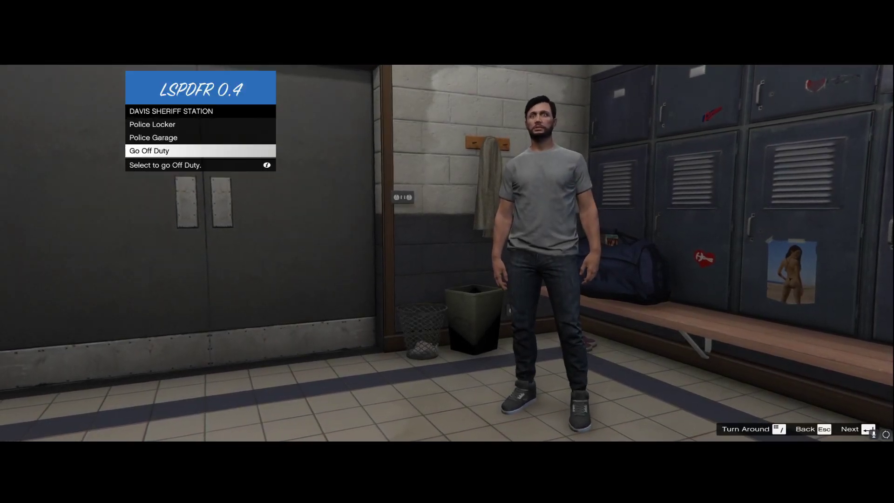
{"action": "key", "text": "Up"}
{"action": "key", "text": "Up"}
{"action": "key", "text": "Return"}
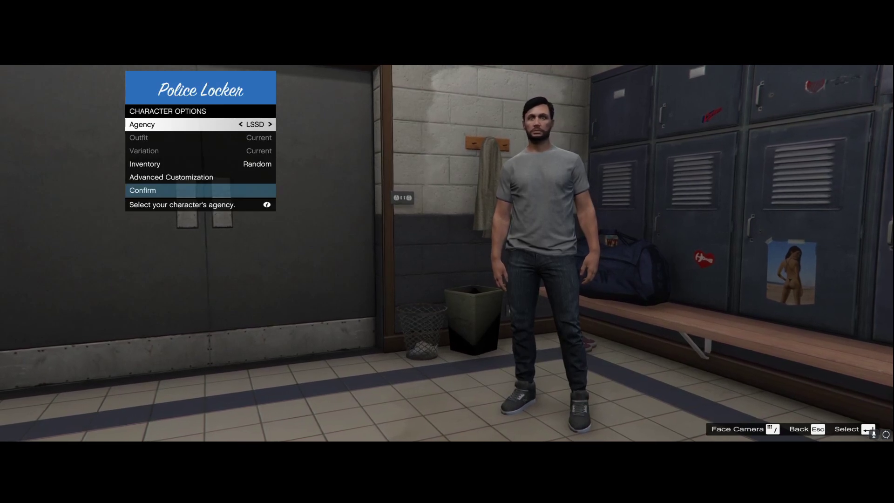
{"action": "key", "text": "Escape"}
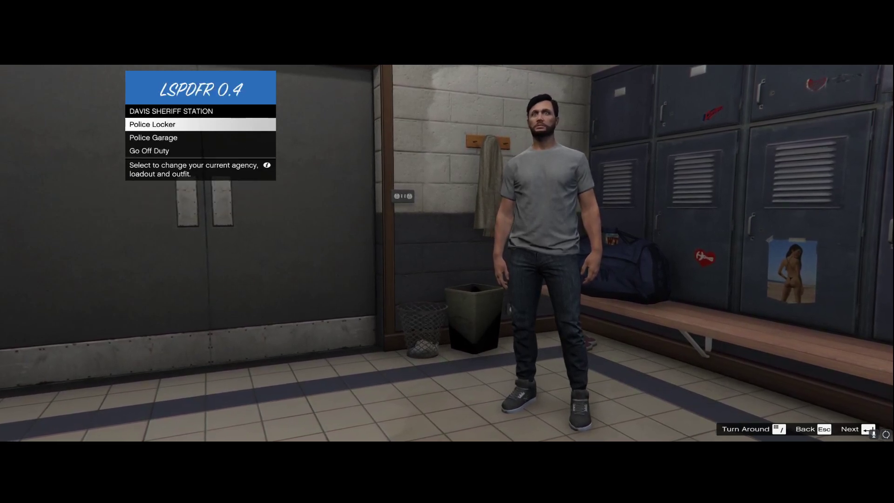
{"action": "key", "text": "Down"}
{"action": "key", "text": "Return"}
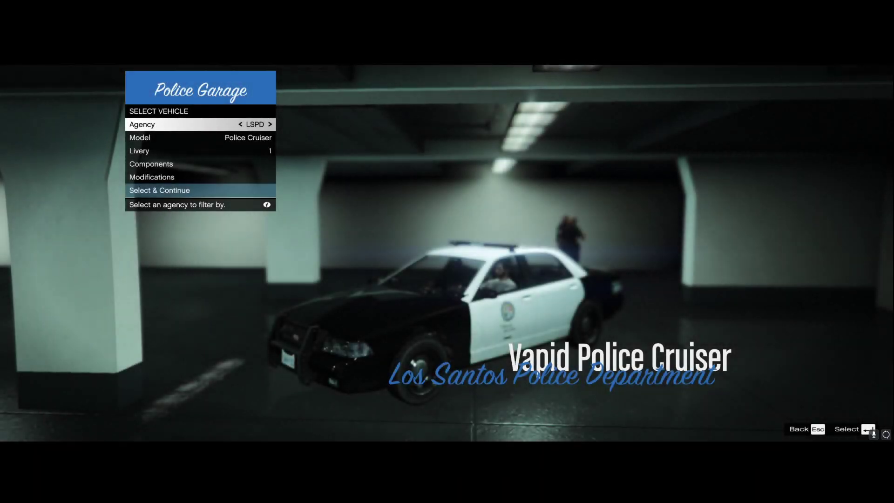
Set the vehicle model back to the LSPD Vapid Police Cruiser and deploy it
{"action": "key", "text": "Down"}
{"action": "key", "text": "Right"}
{"action": "key", "text": "Right"}
{"action": "key", "text": "Right"}
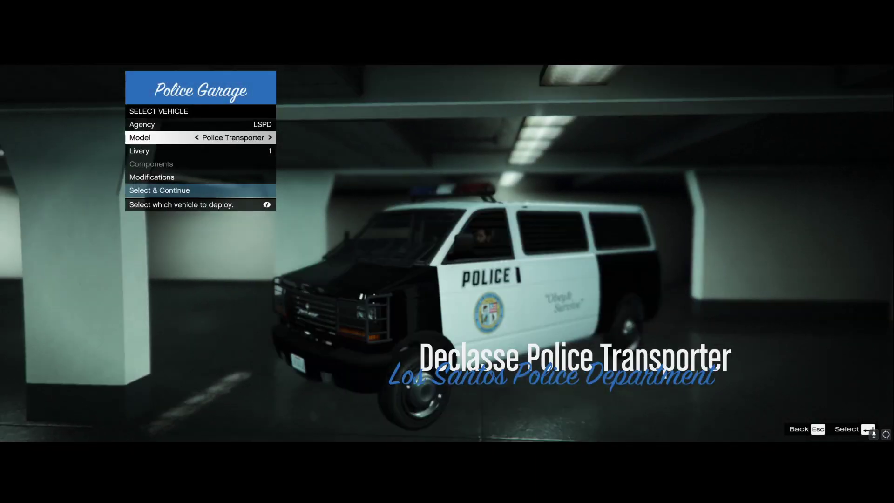
{"action": "key", "text": "Right"}
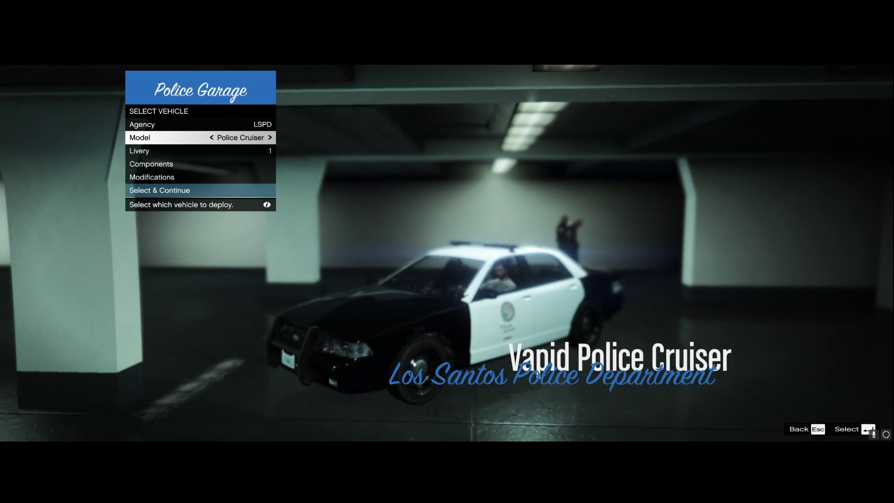
{"action": "key", "text": "Down"}
{"action": "key", "text": "Down"}
{"action": "key", "text": "Down"}
{"action": "key", "text": "Down"}
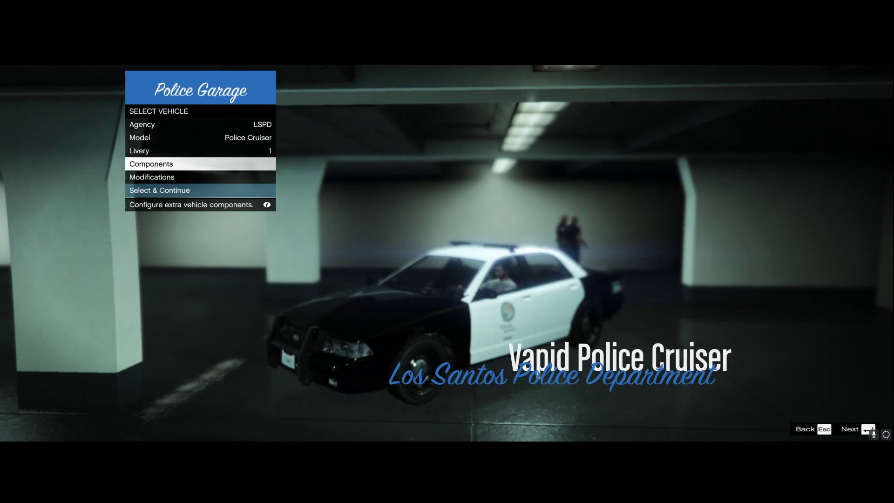
{"action": "key", "text": "Return"}
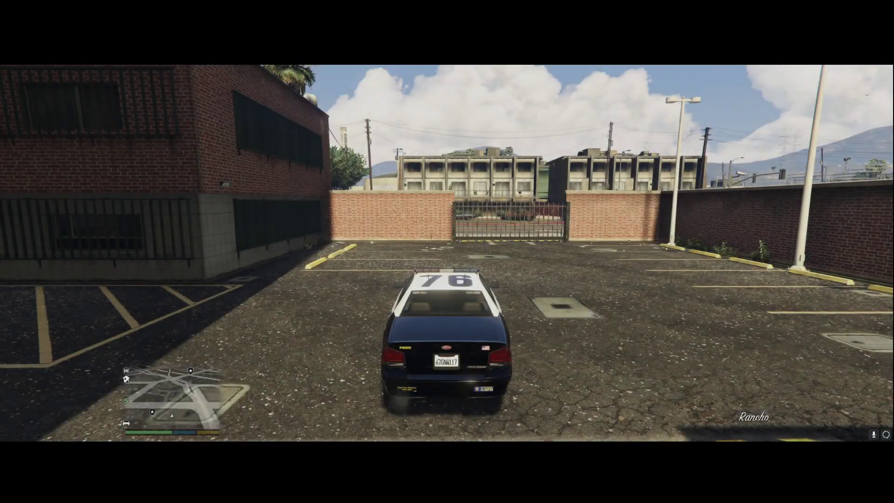
Drive the cruiser through the gate and turn right onto the street
{"action": "key", "text": "w"}
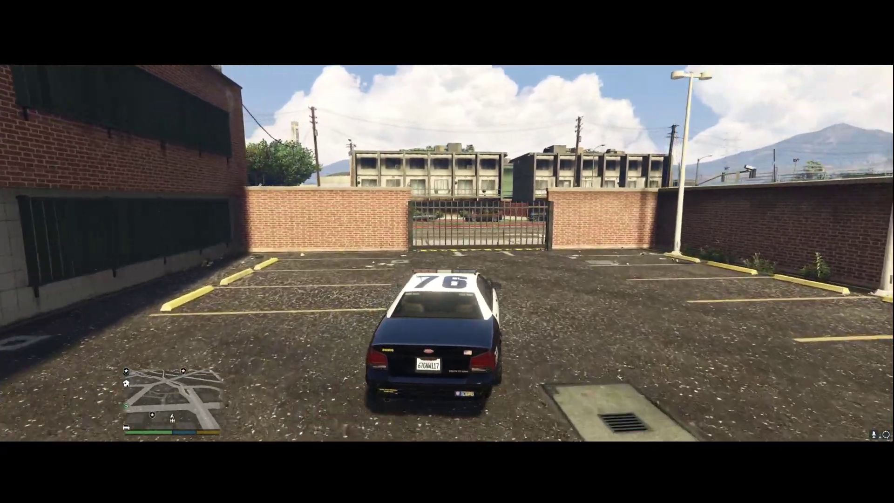
{"action": "key", "text": "w"}
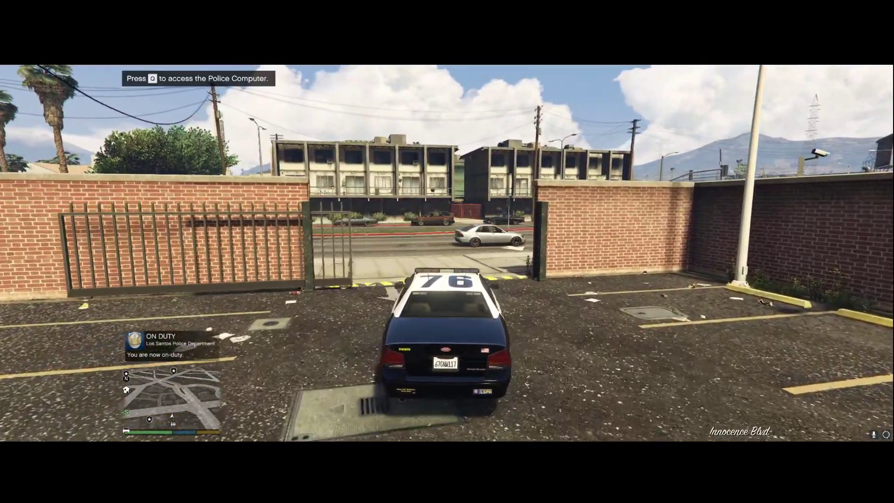
{"action": "key", "text": "w"}
{"action": "key", "text": "d"}
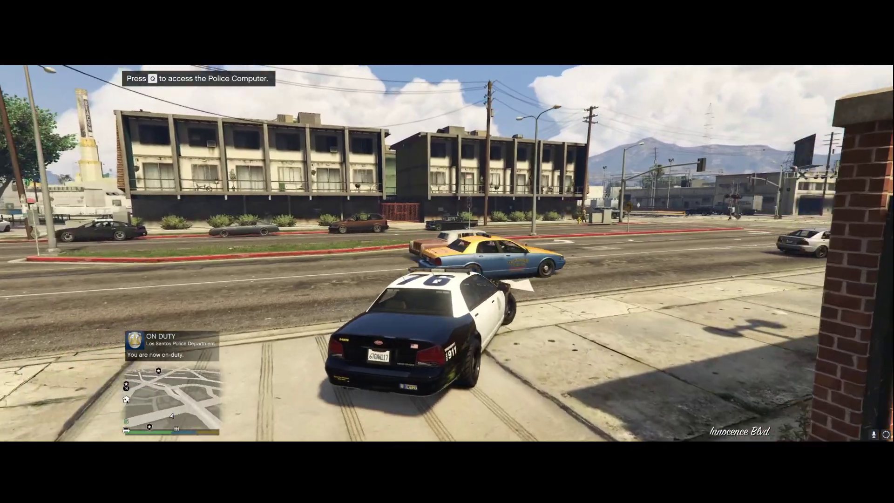
{"action": "key", "text": "w"}
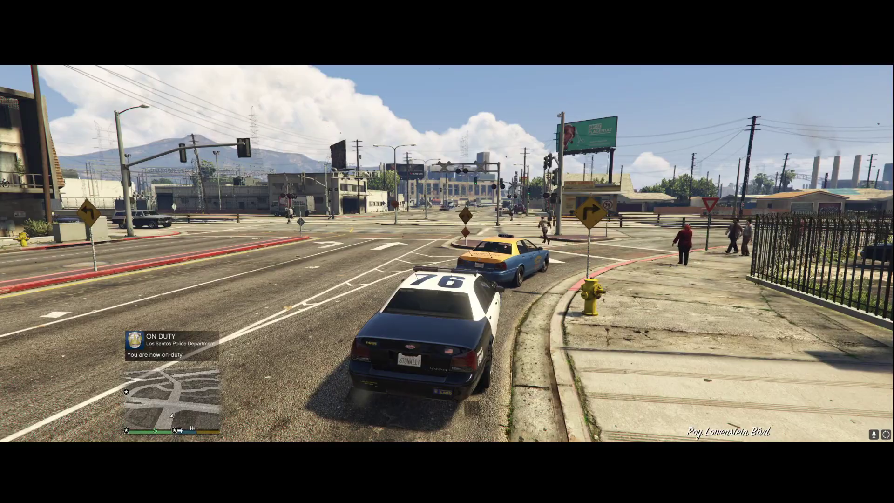
Turn right at the intersection and drive along the road beside the tracks
{"action": "key", "text": "w"}
{"action": "key", "text": "d"}
{"action": "key", "text": "w"}
{"action": "key", "text": "d"}
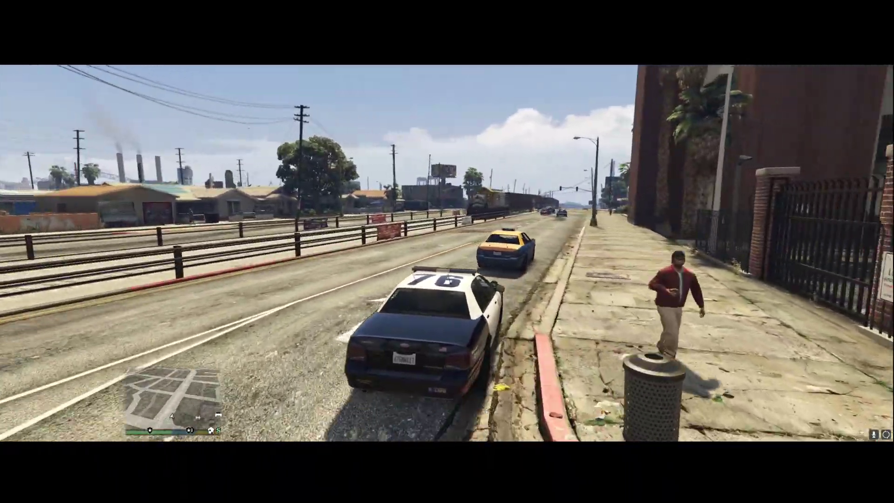
{"action": "key", "text": "w"}
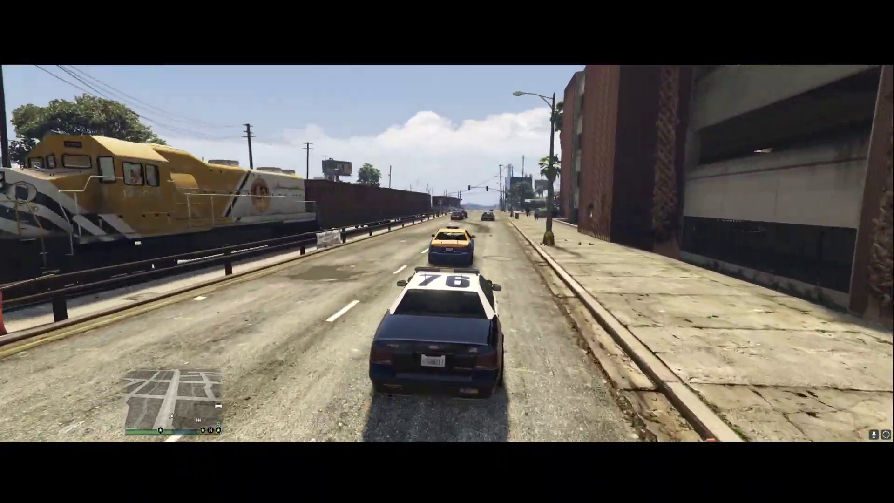